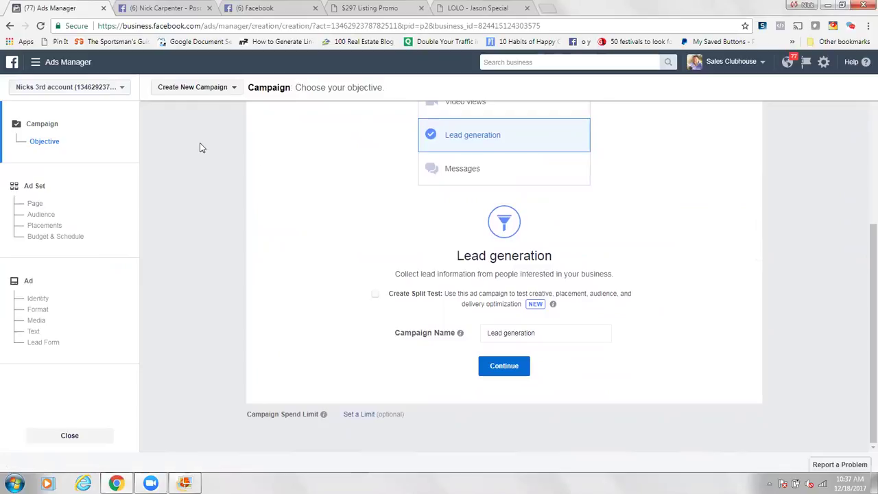
Step: Load realtor.com in the other browser tab
left_click(165, 7)
left_click(182, 26)
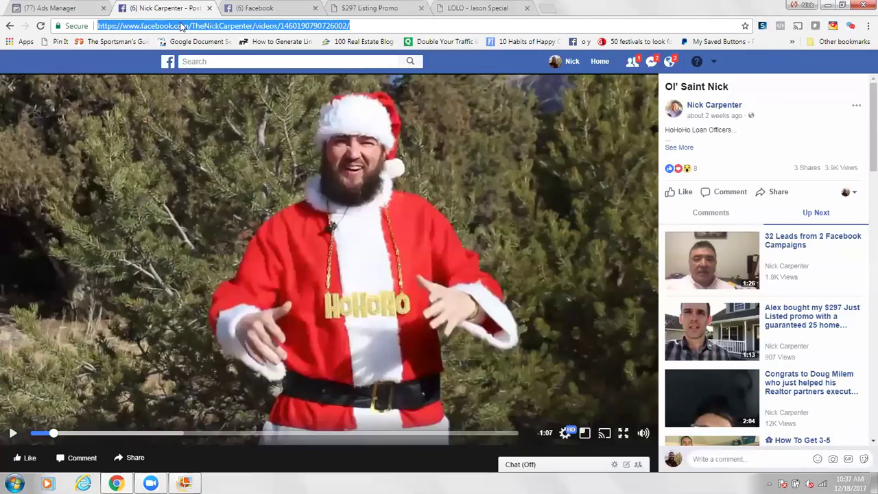
type("realtor")
key("Return")
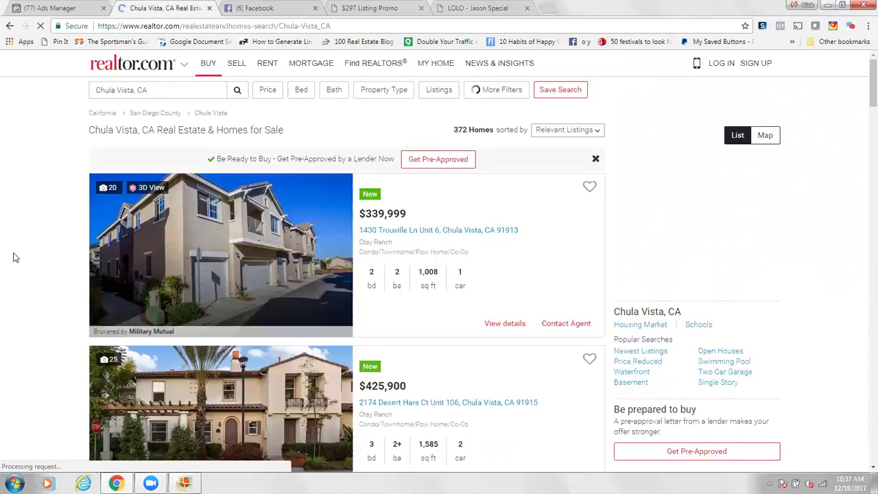
scroll(15, 258, "down", 2)
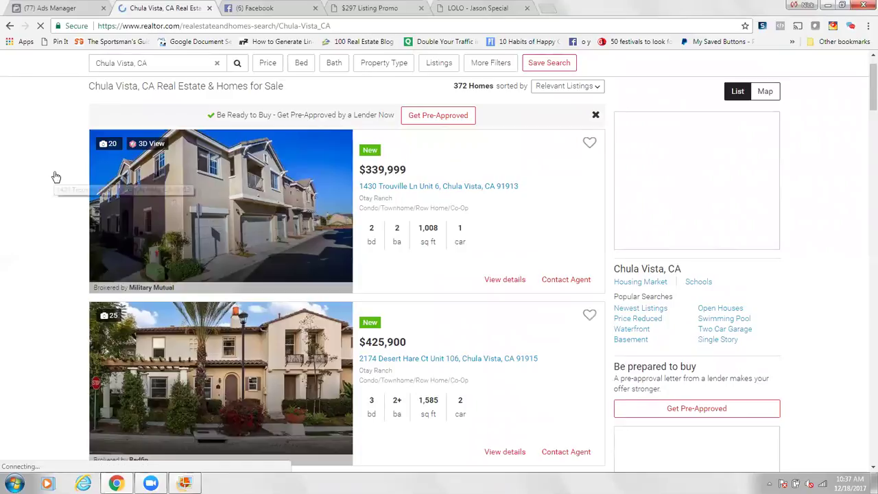
scroll(55, 174, "up", 2)
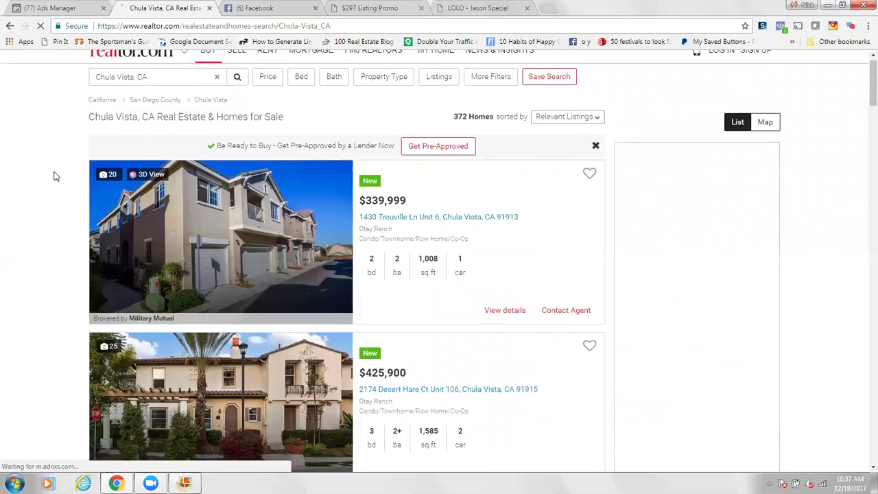
scroll(55, 172, "up", 1)
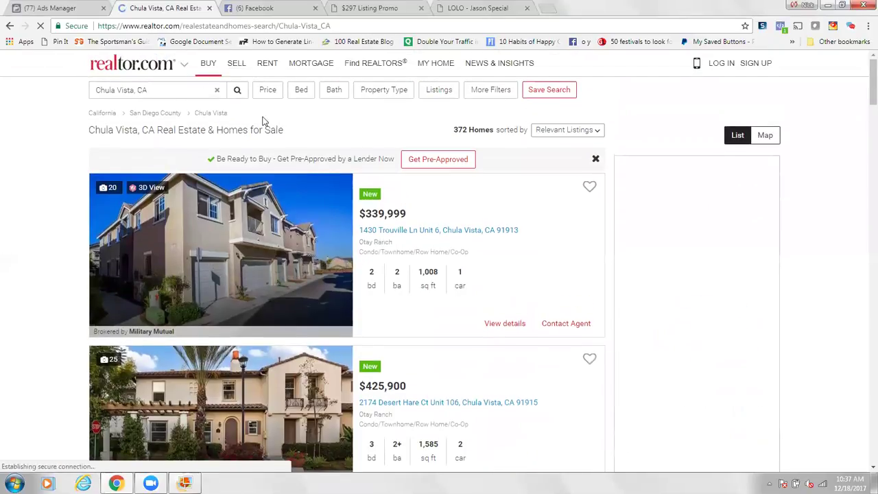
Step: Filter the Chula Vista search to houses only, browse the listings, then return to Ads Manager
left_click(382, 92)
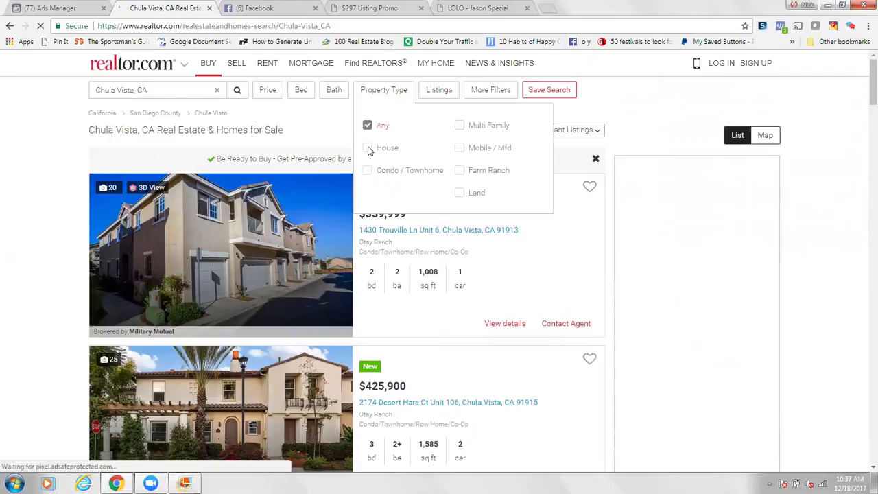
left_click(369, 149)
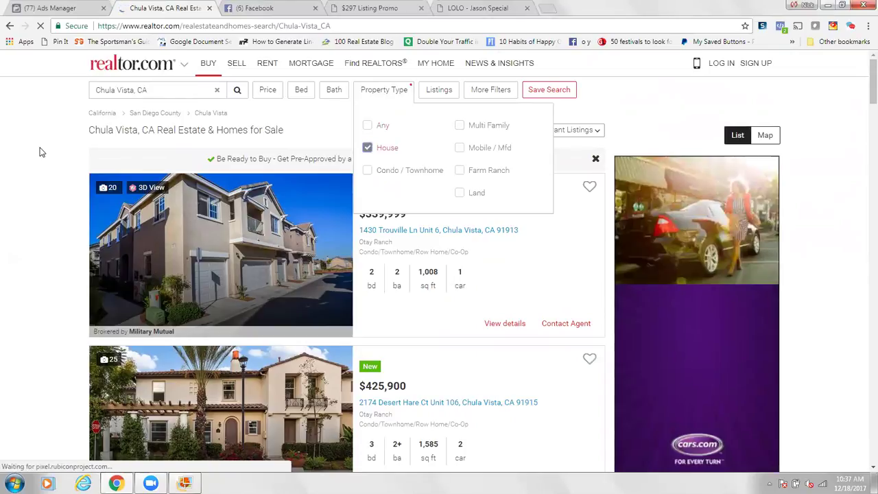
left_click(39, 152)
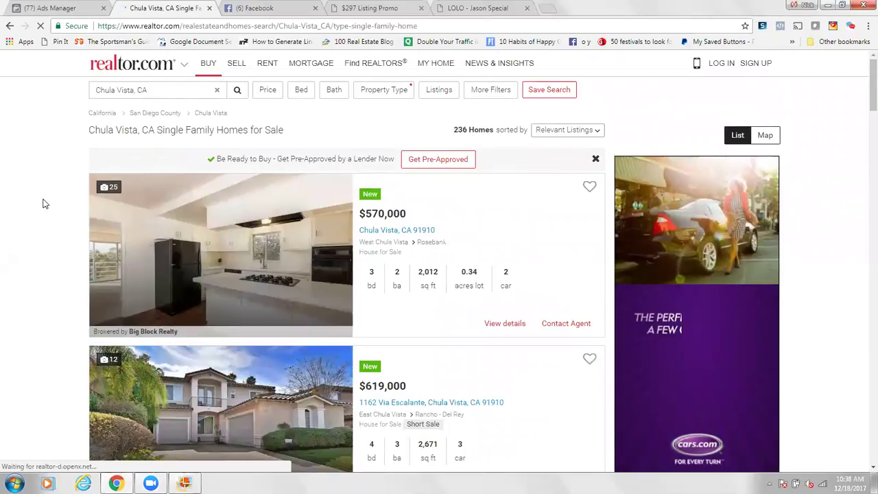
scroll(42, 204, "down", 2)
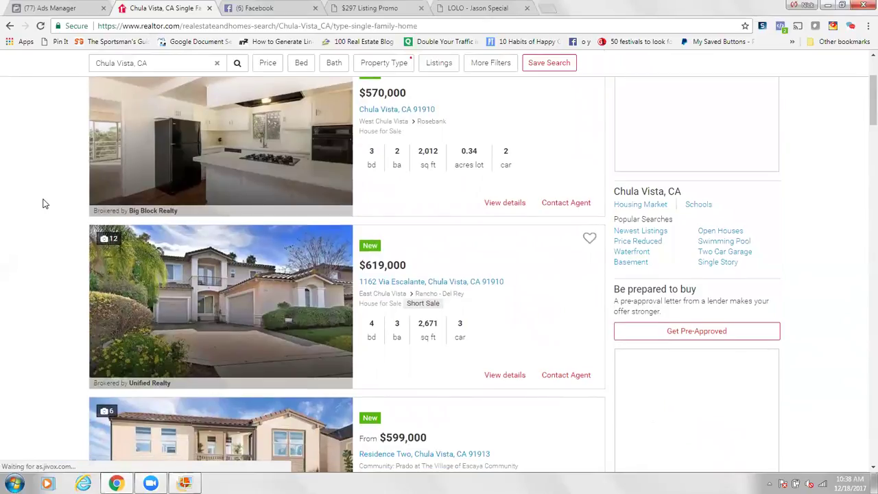
scroll(43, 204, "down", 1)
scroll(43, 204, "down", 4)
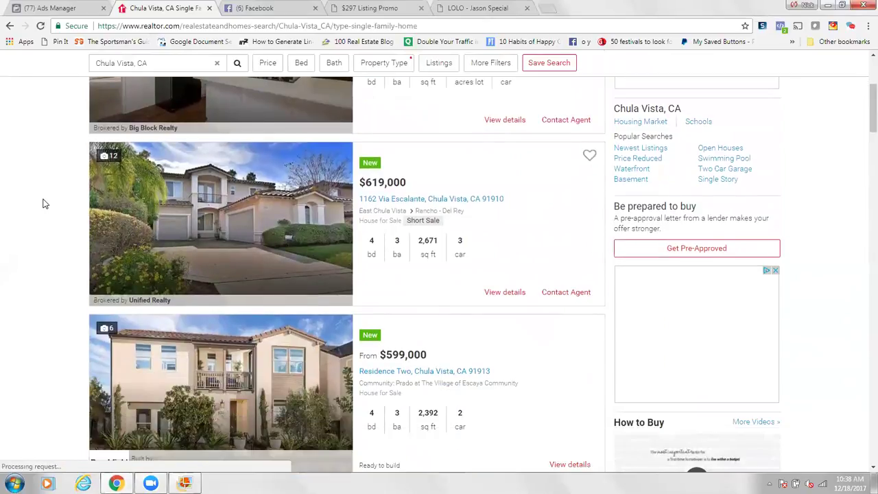
scroll(43, 204, "down", 3)
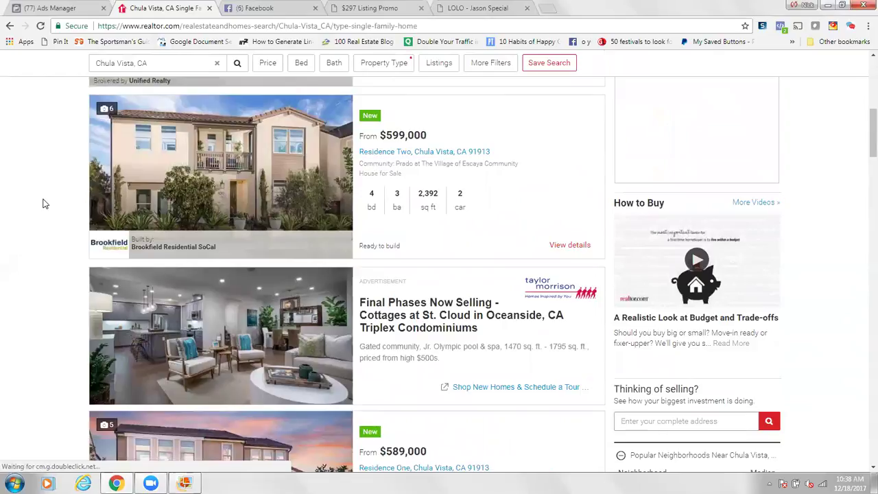
scroll(42, 204, "down", 2)
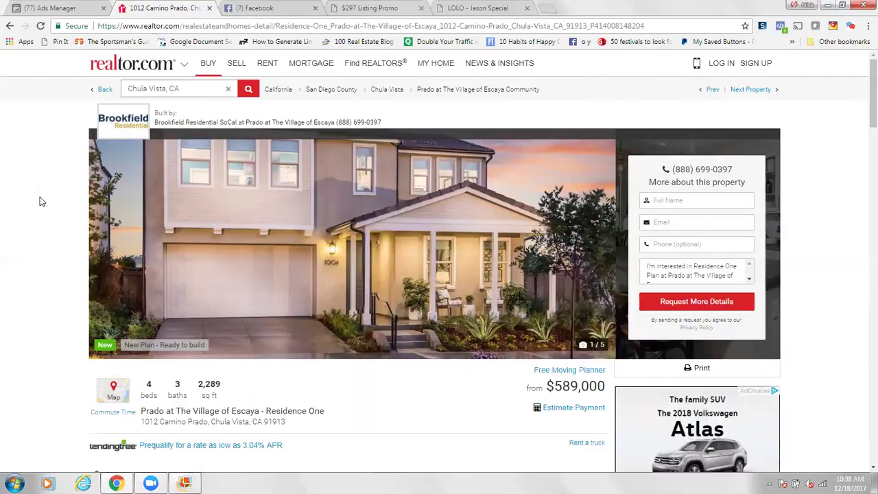
left_click(61, 10)
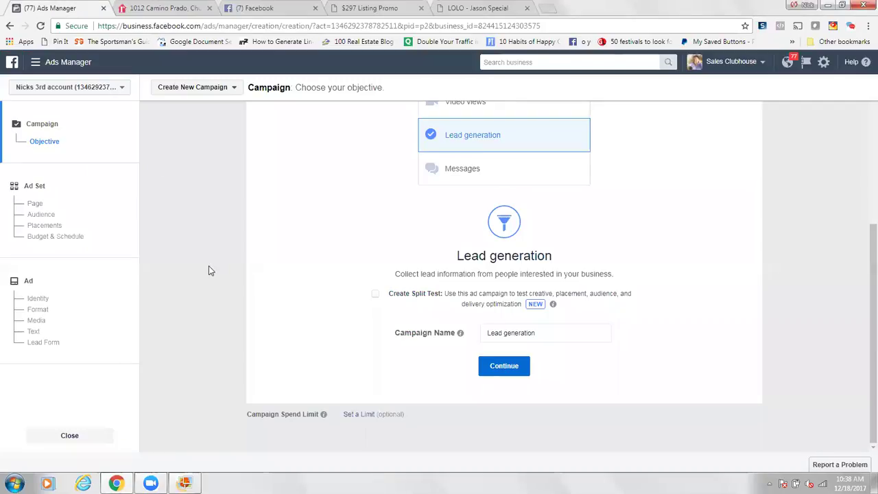
left_click_drag(208, 271, 437, 349)
left_click(504, 365)
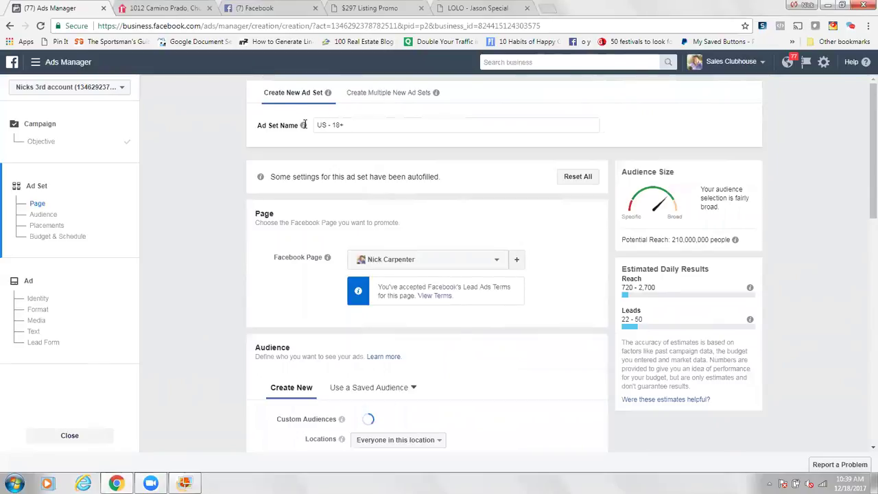
left_click(350, 124)
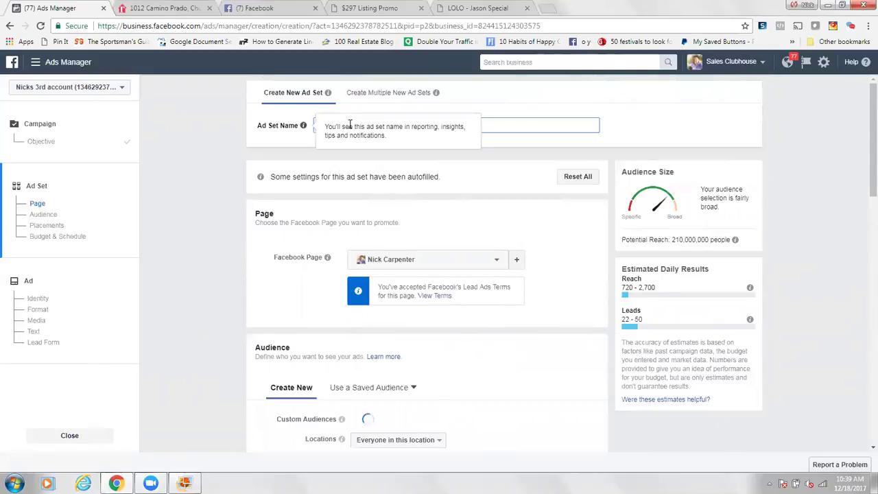
left_click(510, 126)
key("BackSpace")
key("BackSpace")
key("BackSpace")
key("BackSpace")
key("BackSpace")
key("BackSpace")
key("BackSpace")
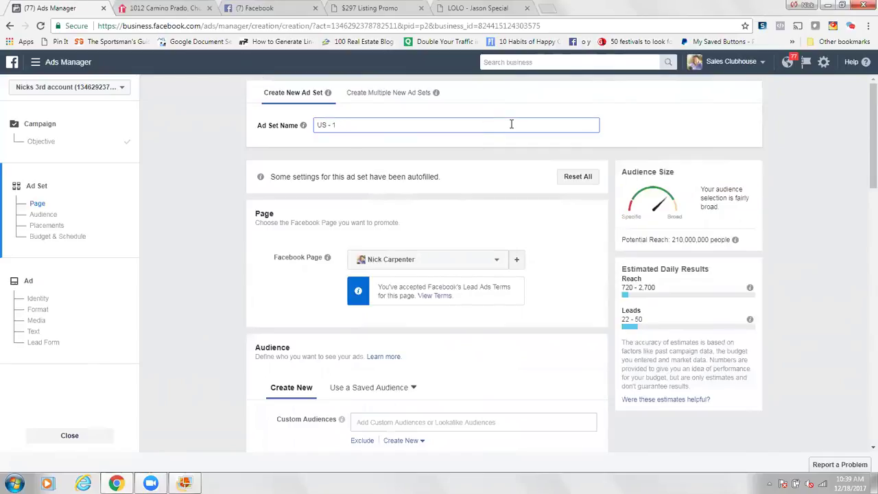
scroll(217, 157, "down", 3)
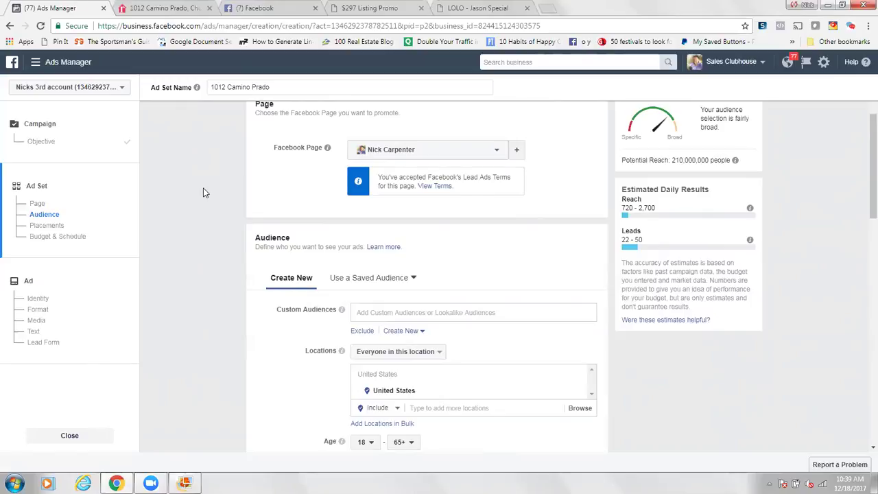
Step: Set the audience age range to a minimum of 25 and a maximum of 55
scroll(203, 187, "down", 1)
scroll(203, 192, "down", 1)
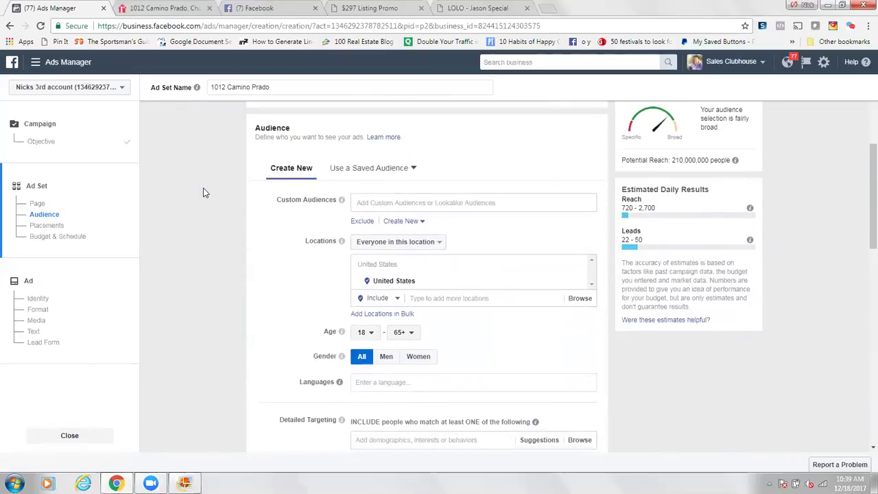
scroll(203, 192, "down", 1)
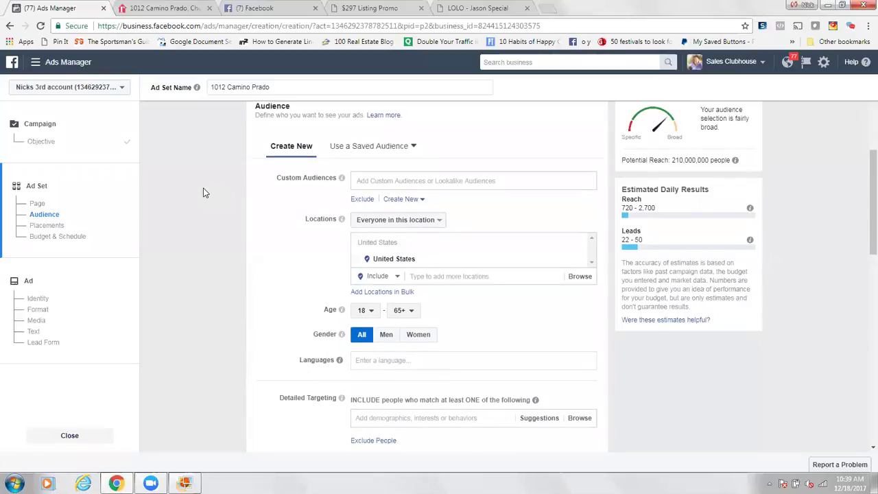
scroll(203, 192, "up", 1)
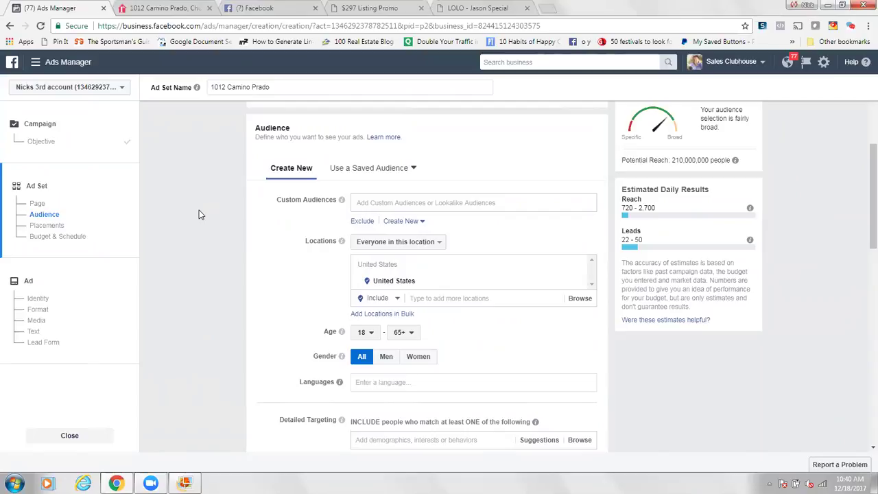
scroll(199, 214, "down", 1)
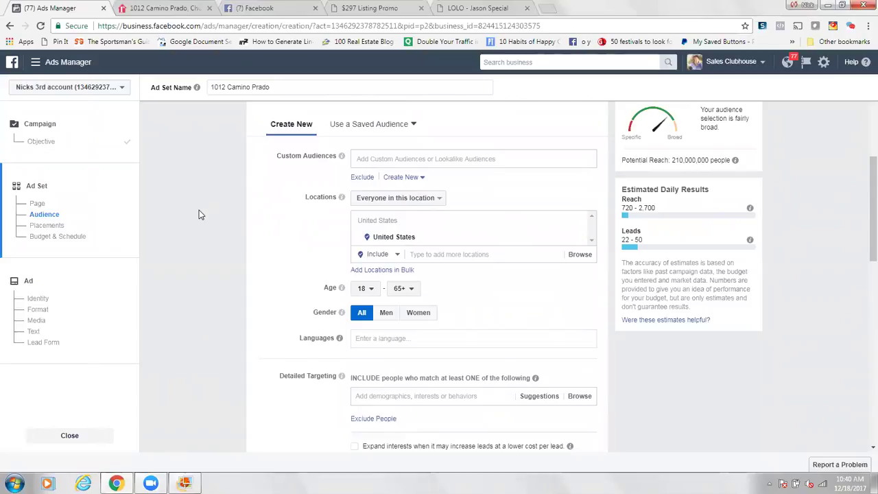
scroll(199, 214, "down", 1)
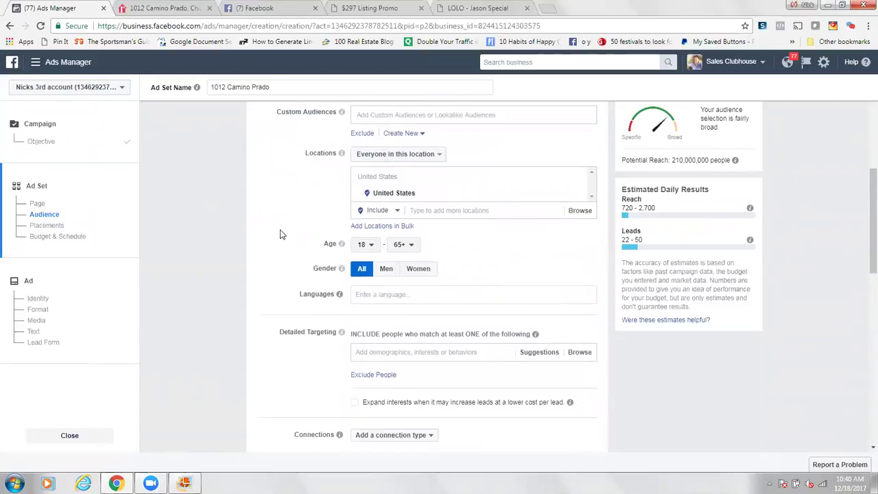
left_click(367, 247)
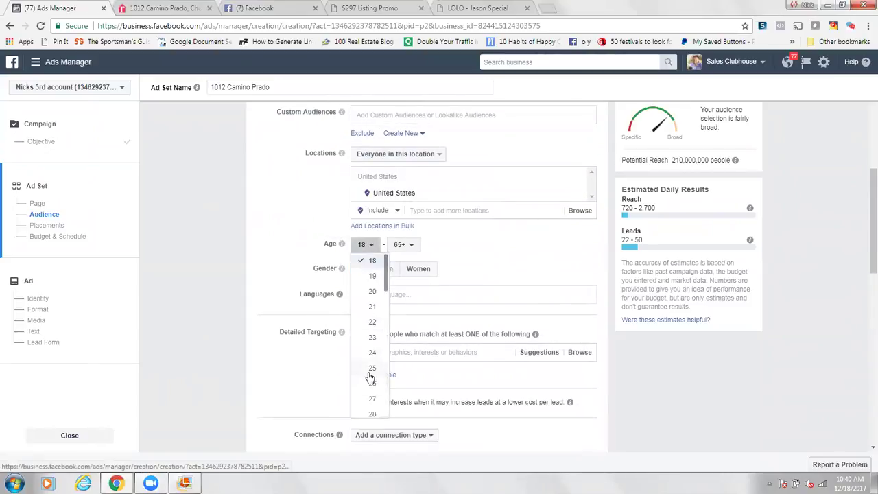
key("Return")
left_click(405, 245)
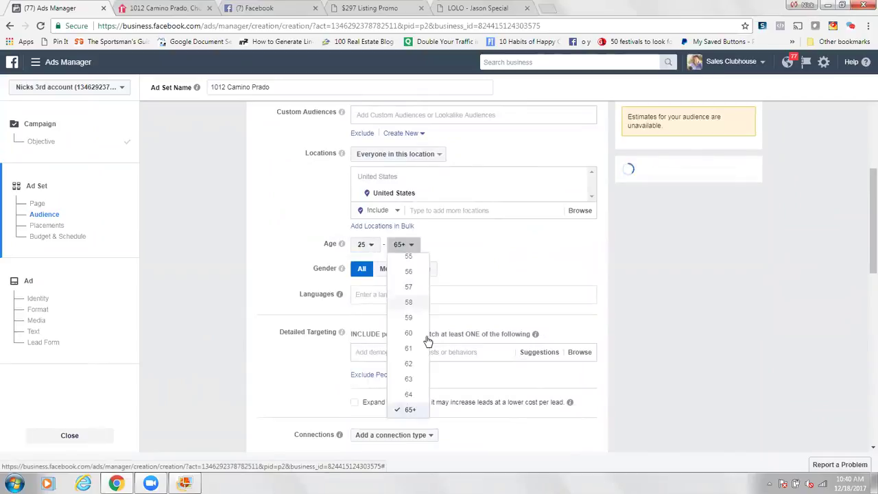
left_click(409, 259)
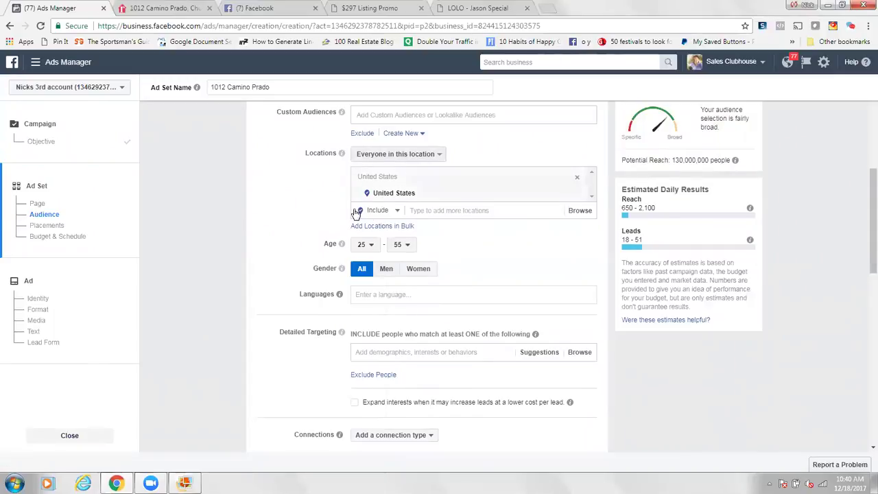
Step: Add Chula Vista, California as a targeted location
left_click(460, 211)
type("chu")
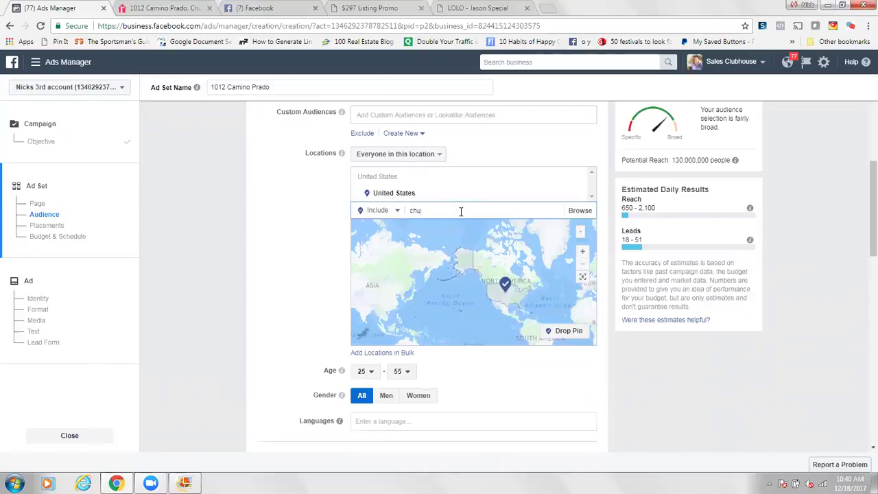
type("la")
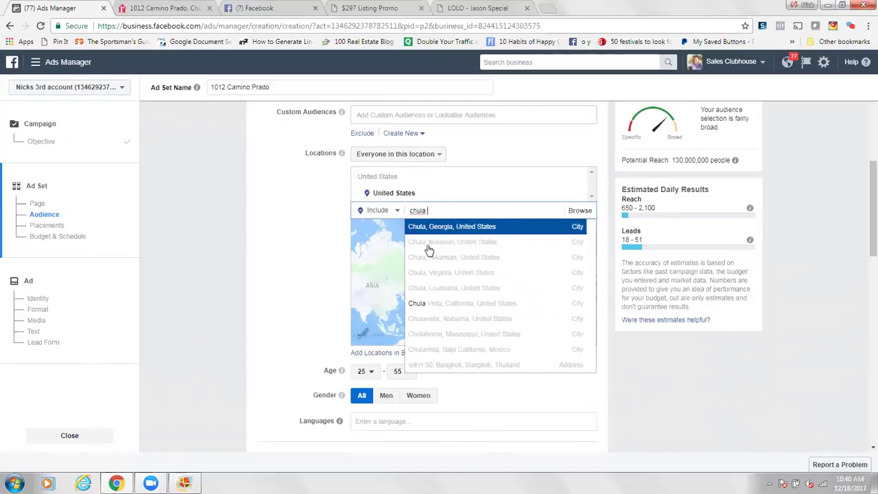
left_click(432, 305)
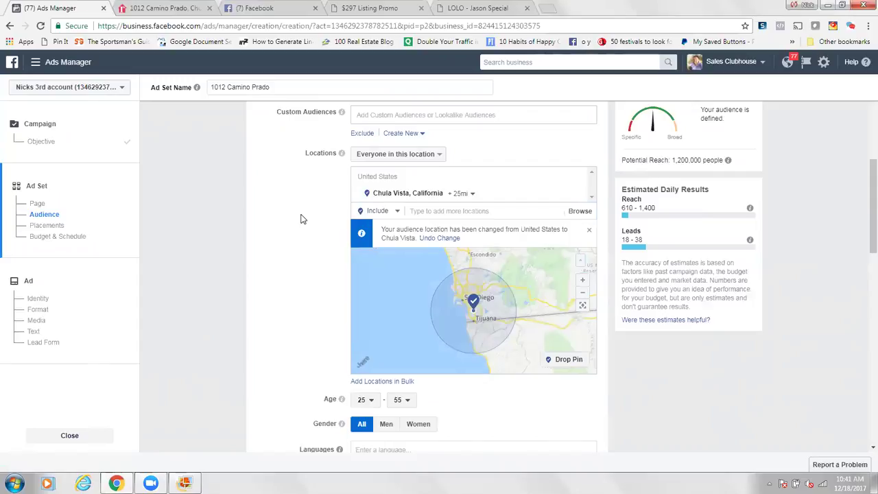
Step: Reduce the Chula Vista radius from 25 to 10 miles
left_click(460, 193)
left_click_drag(471, 241, 464, 243)
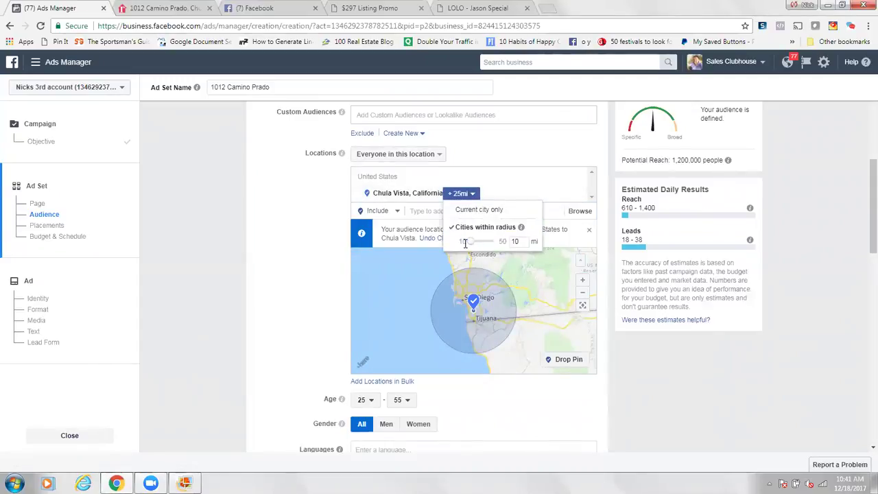
left_click(305, 243)
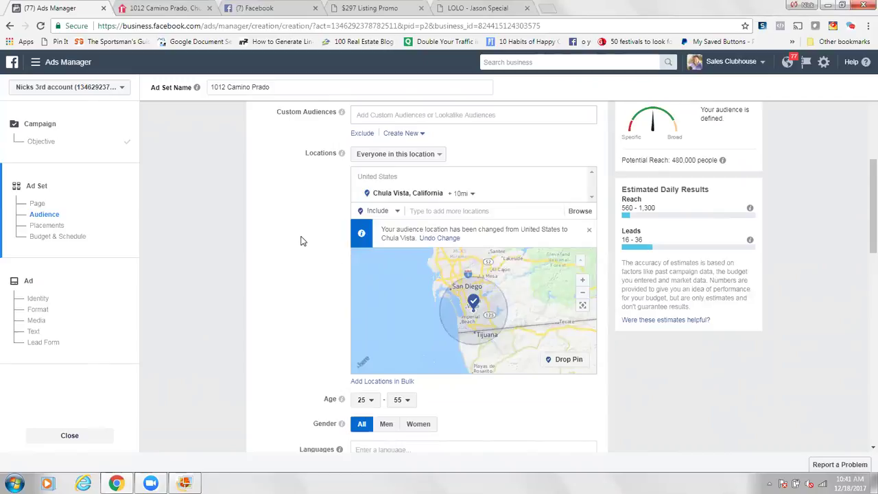
Step: Add Mexico as an excluded location
left_click(377, 213)
left_click(381, 242)
left_click(421, 211)
type("mexico")
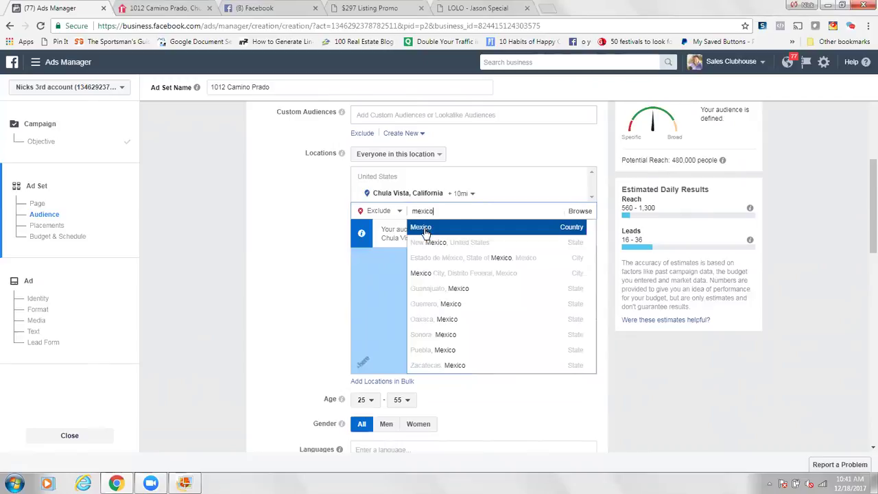
key("Return")
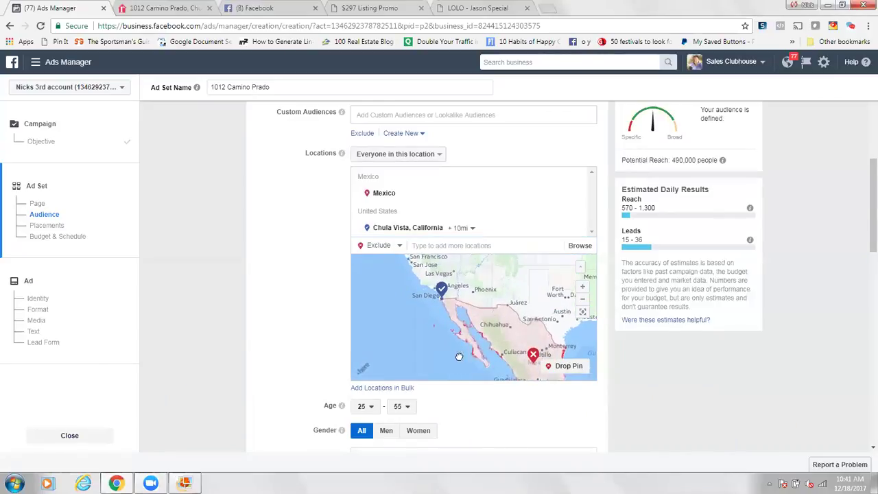
Step: Zoom the map around San Diego and remove the Mexico exclusion
left_click(582, 287)
scroll(407, 295, "up", 3)
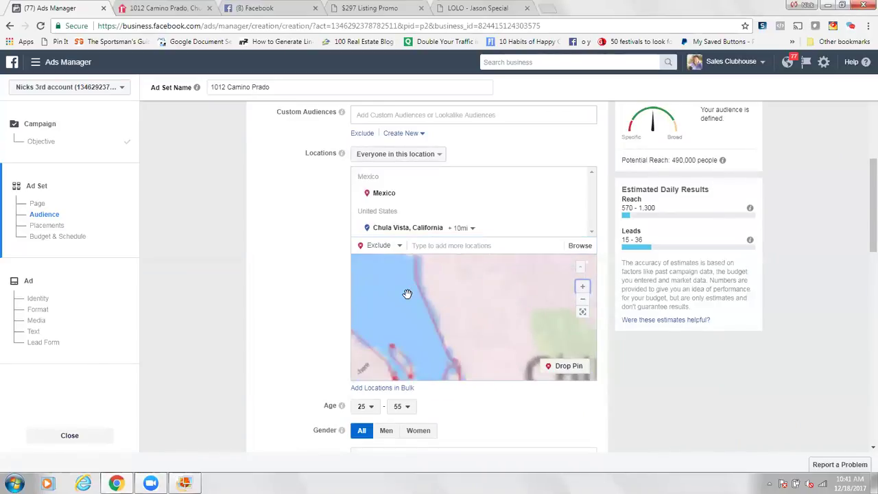
left_click(569, 365)
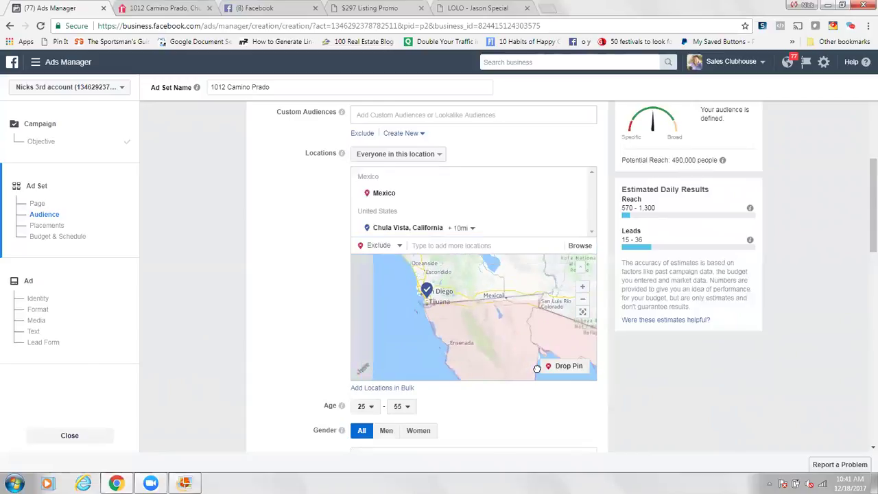
left_click(582, 288)
left_click(583, 287)
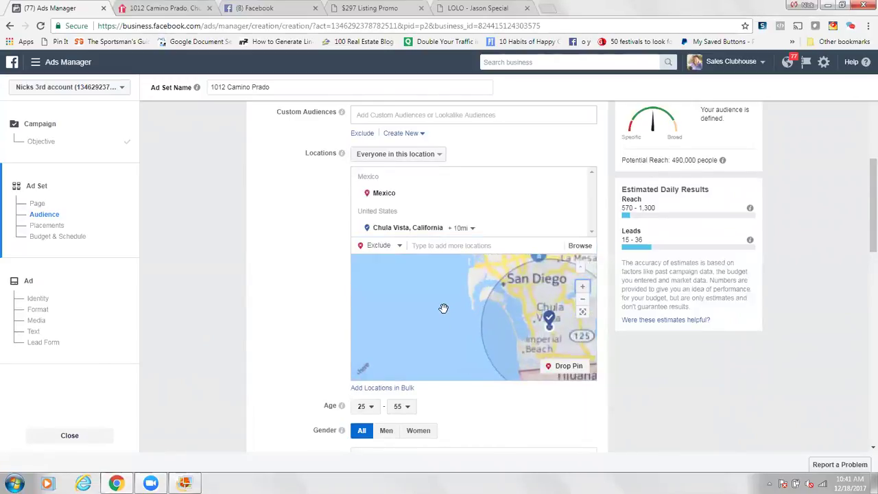
scroll(446, 309, "up", 1)
left_click(582, 298)
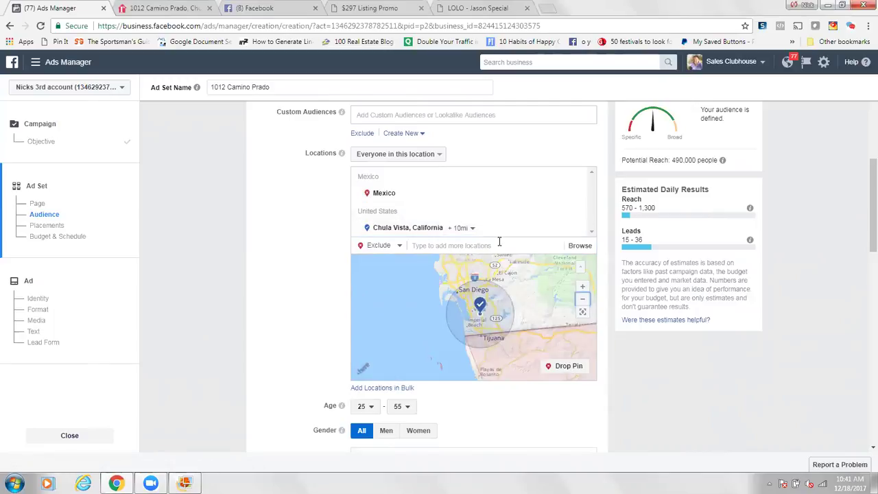
mouse_move(578, 198)
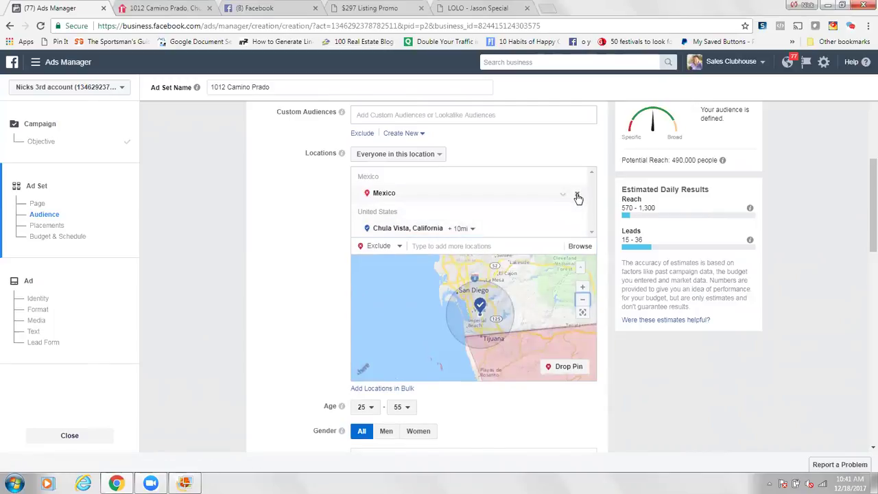
left_click(578, 196)
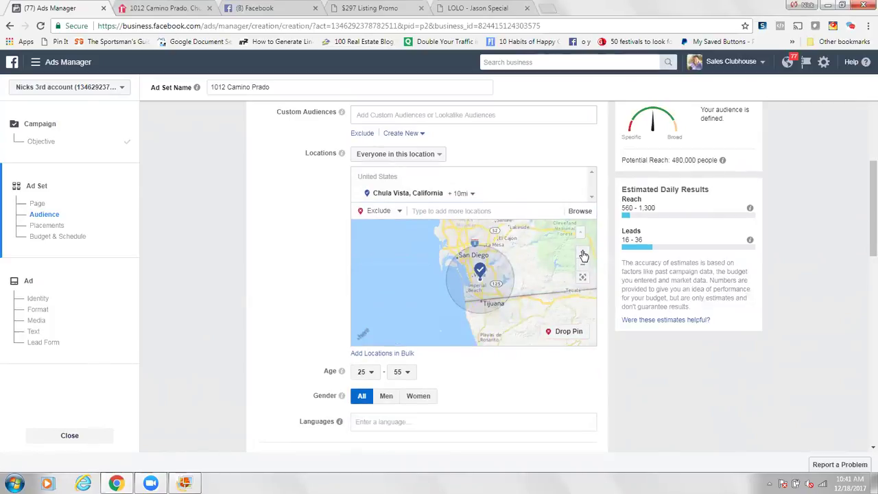
Step: Drop a trial pin in central Chula Vista, then remove it and switch back to Include
left_click(582, 253)
left_click(582, 253)
left_click(582, 253)
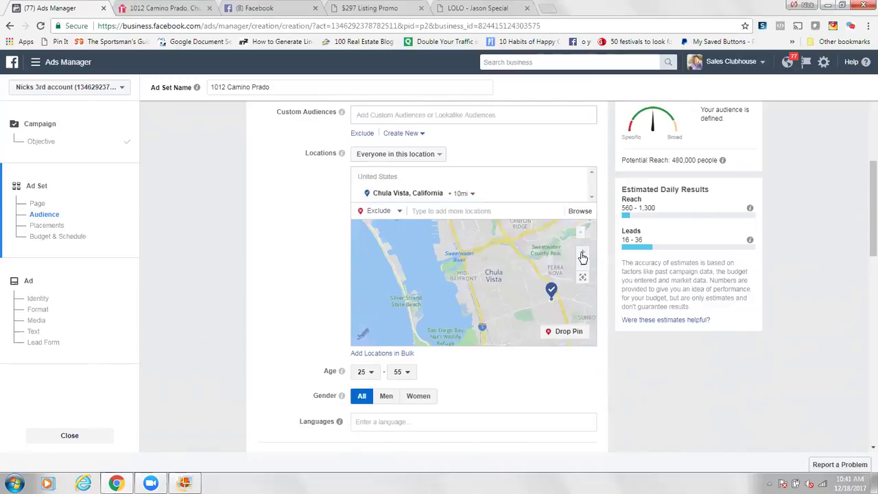
left_click(582, 254)
left_click_drag(525, 293, 499, 298)
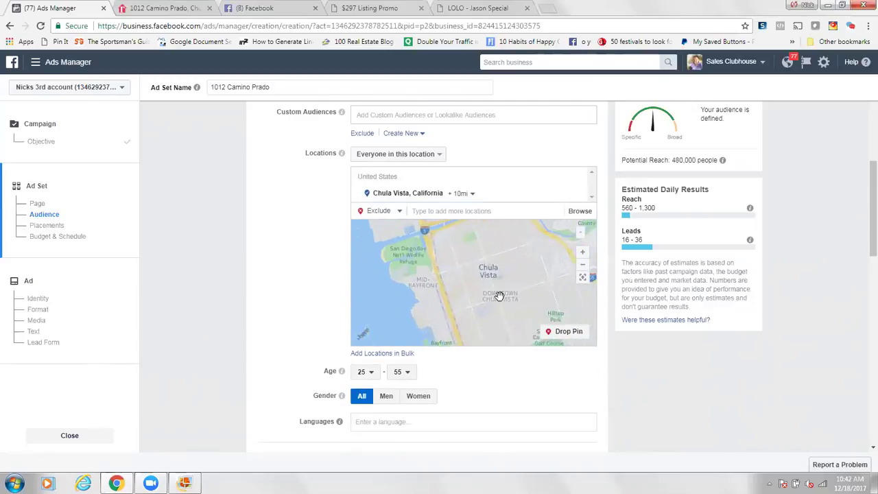
left_click(581, 254)
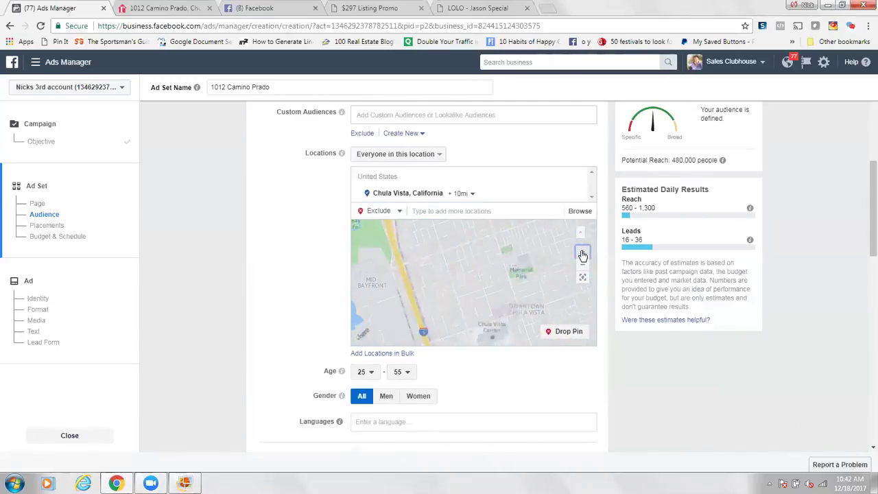
left_click(582, 255)
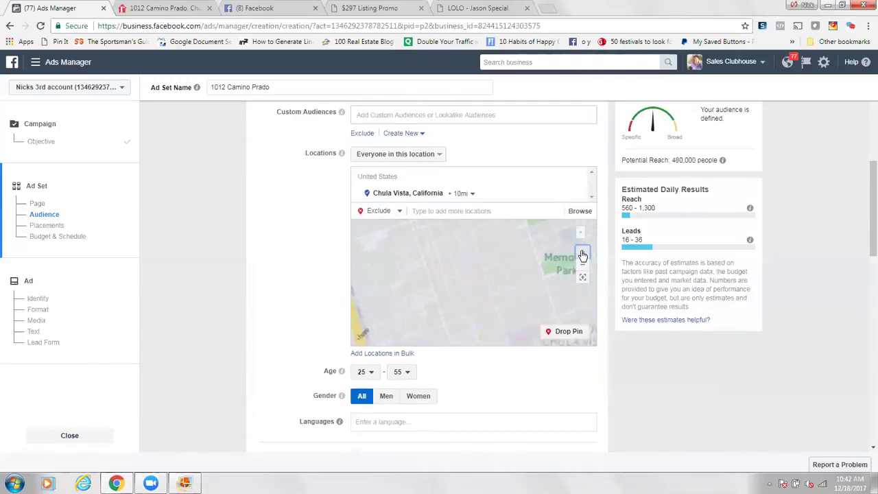
left_click(575, 333)
left_click(498, 283)
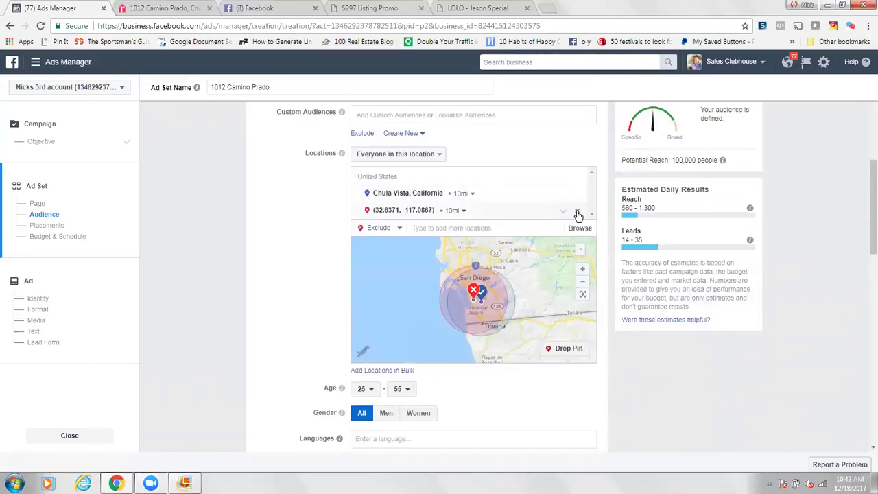
left_click(380, 211)
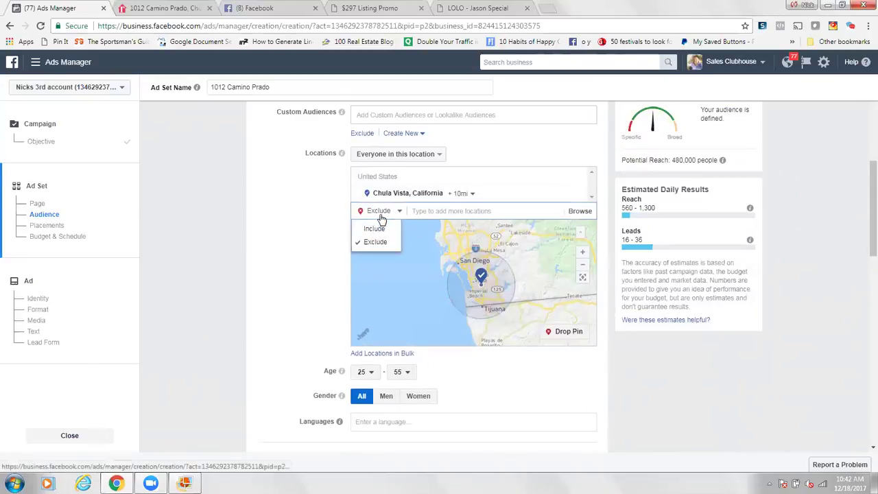
left_click(379, 229)
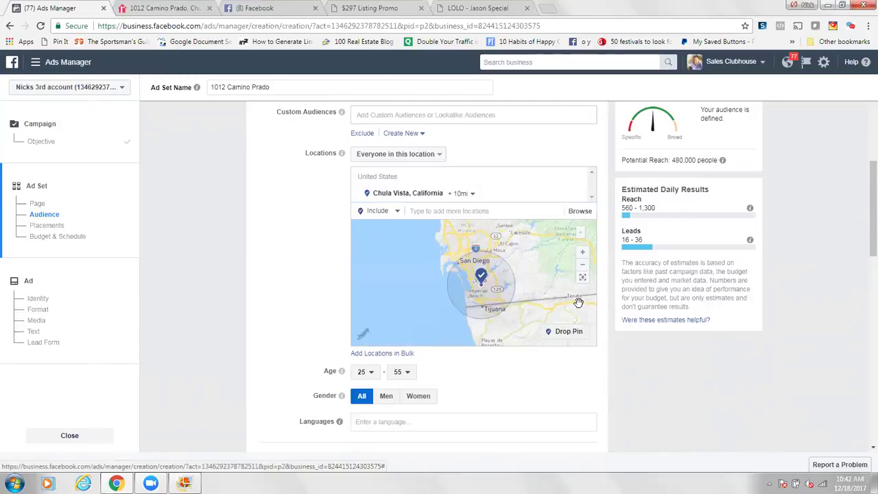
Step: Drop a pin at (32.6375, -117.0852) in Chula Vista with a 5-mile radius
left_click(583, 252)
left_click(583, 251)
left_click(583, 252)
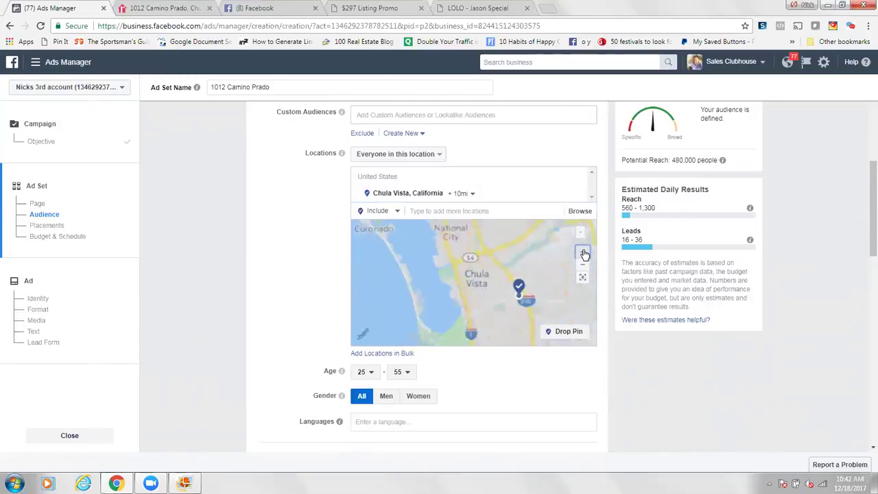
left_click(582, 253)
left_click(583, 254)
left_click(583, 253)
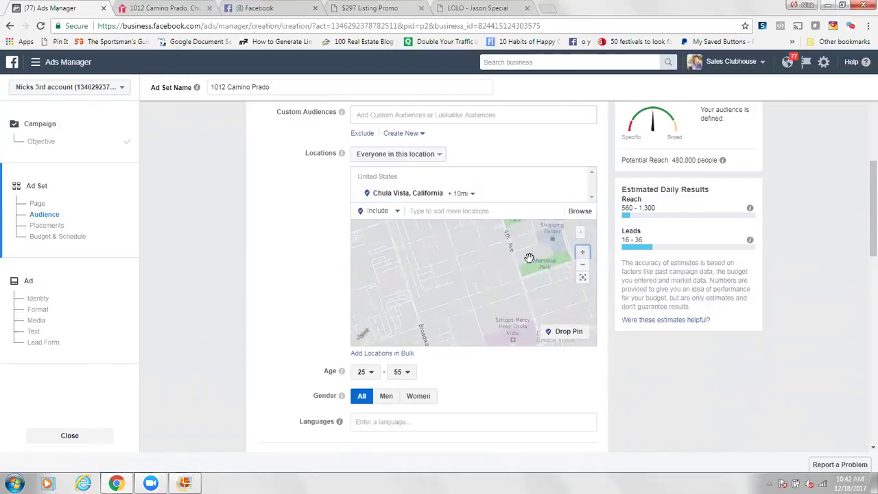
left_click(569, 331)
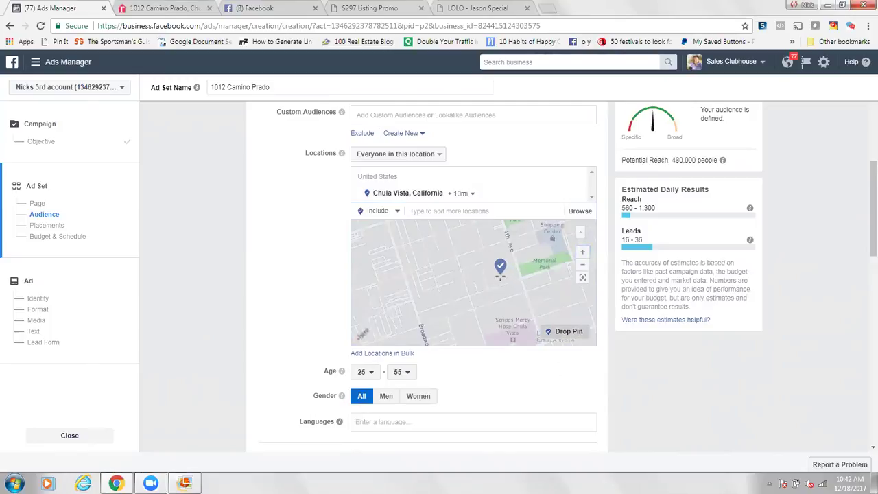
left_click(492, 278)
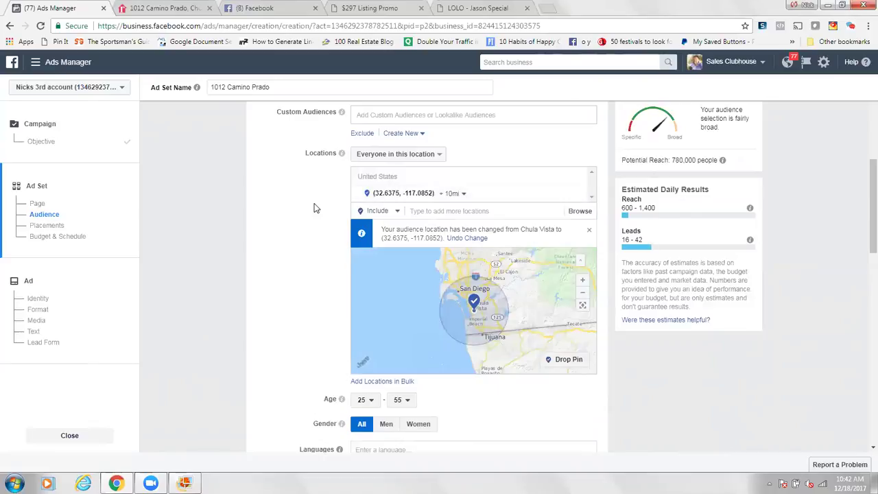
left_click(452, 193)
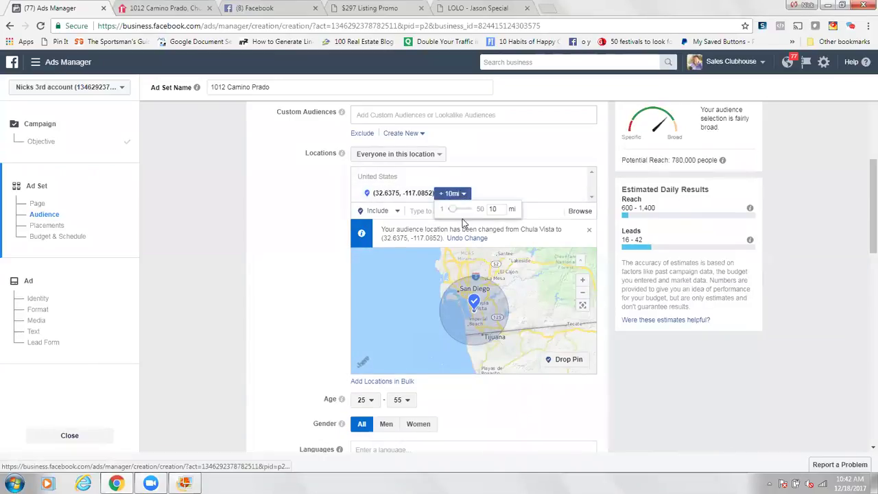
left_click_drag(453, 213, 454, 213)
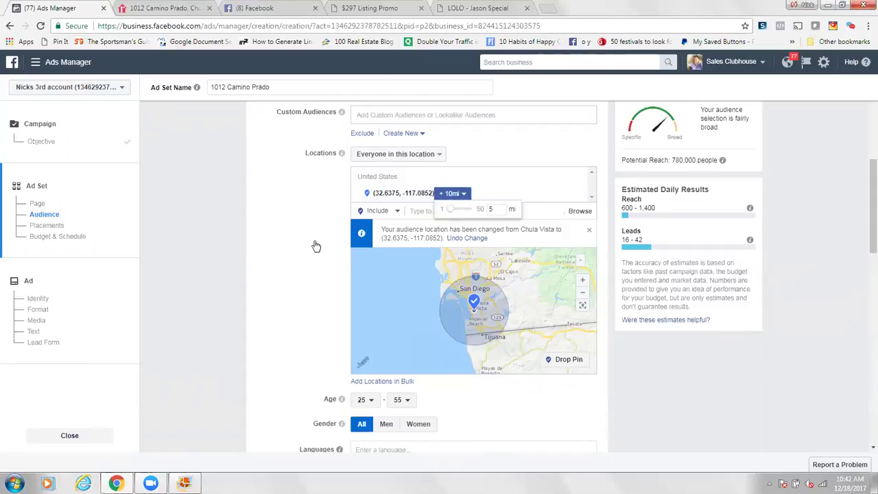
left_click(316, 245)
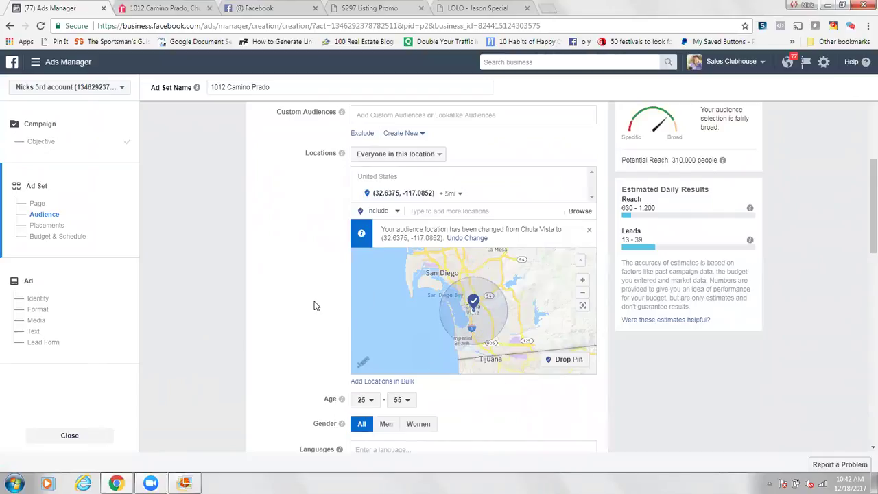
Step: Add the Married relationship status to detailed targeting
scroll(314, 305, "down", 5)
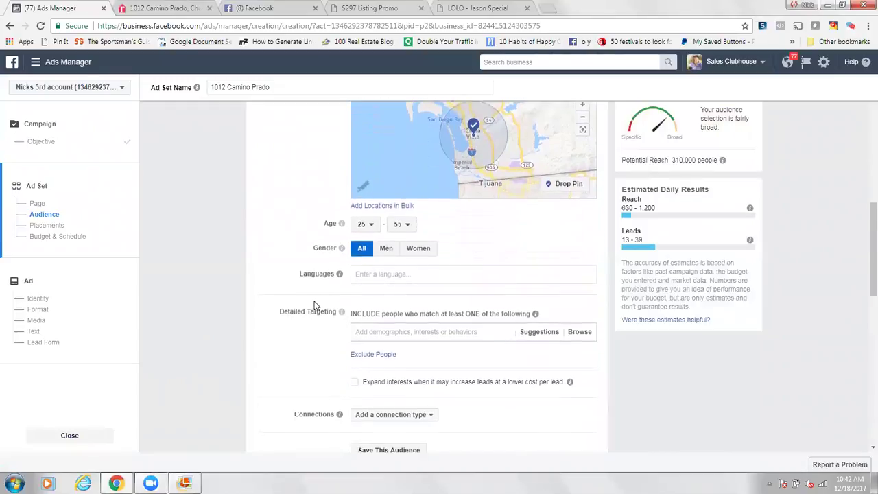
scroll(314, 305, "down", 3)
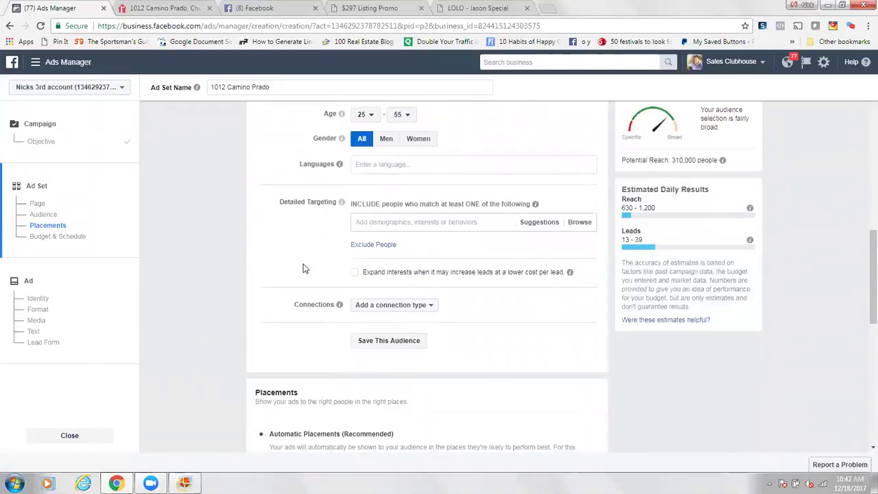
scroll(305, 268, "down", 1)
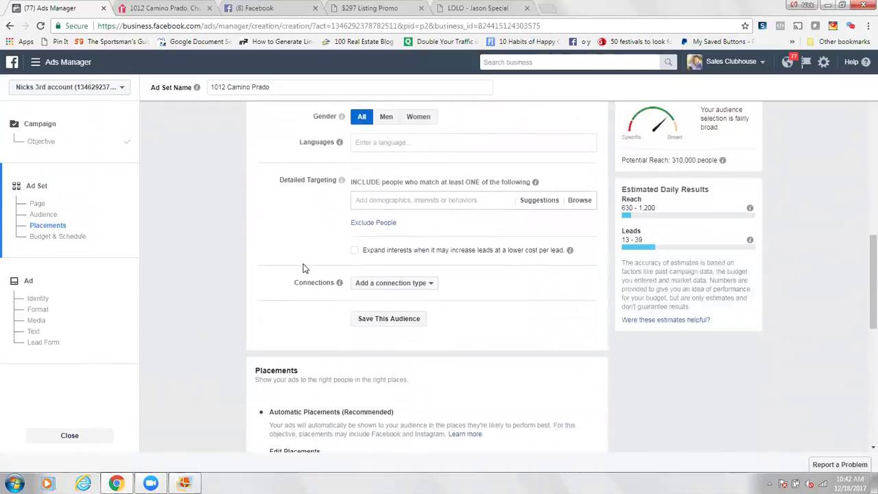
left_click(372, 200)
type("married")
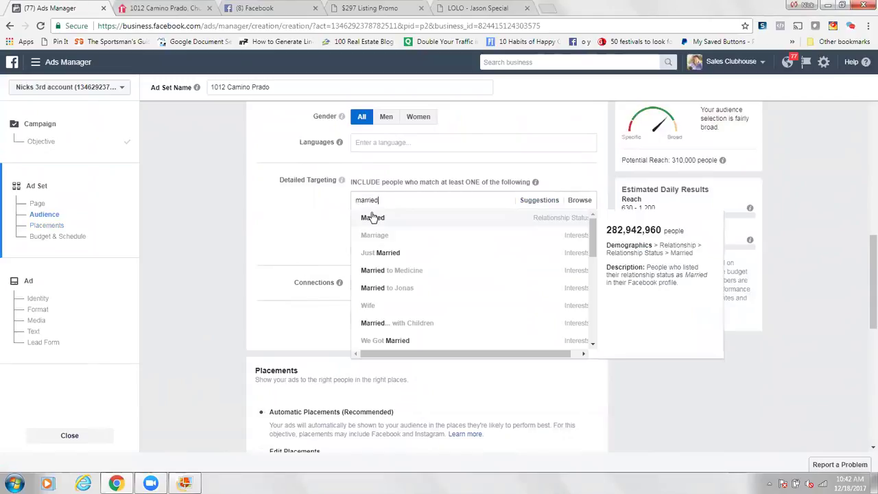
left_click(372, 218)
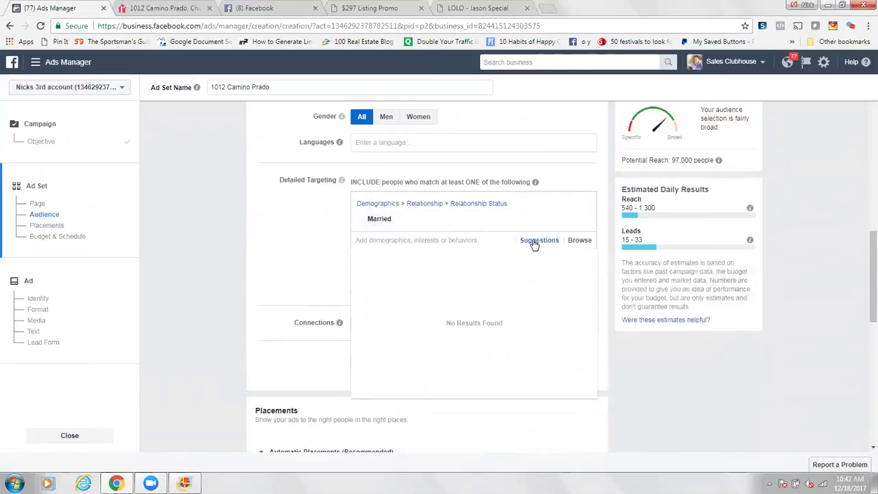
Step: Add Engaged and Civil Union relationship statuses to detailed targeting
left_click(534, 241)
left_click(376, 260)
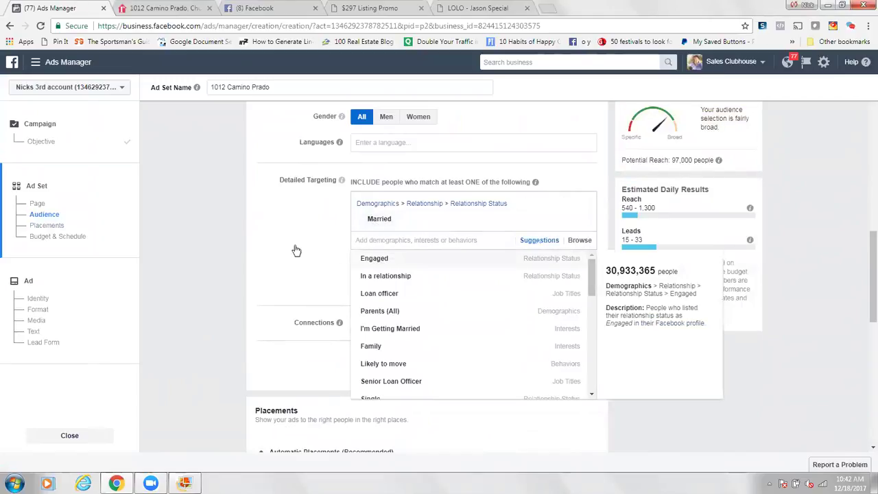
left_click(375, 255)
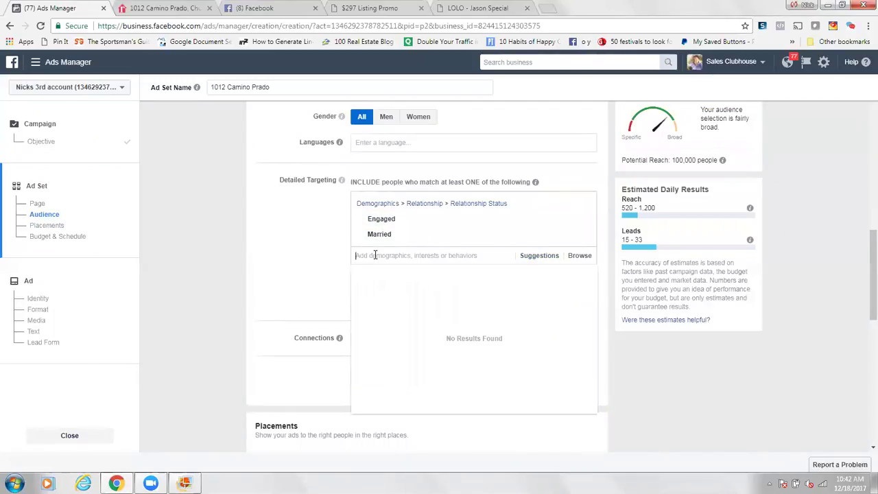
type("civil union")
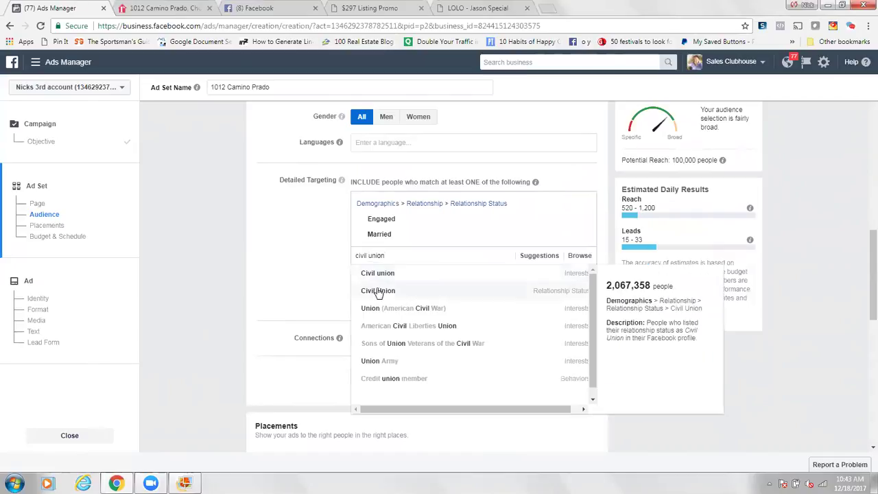
key("Return")
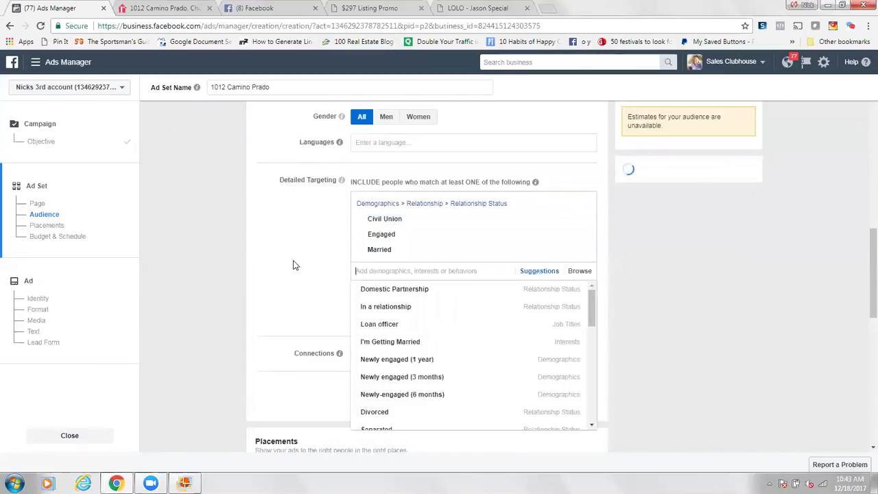
left_click(294, 266)
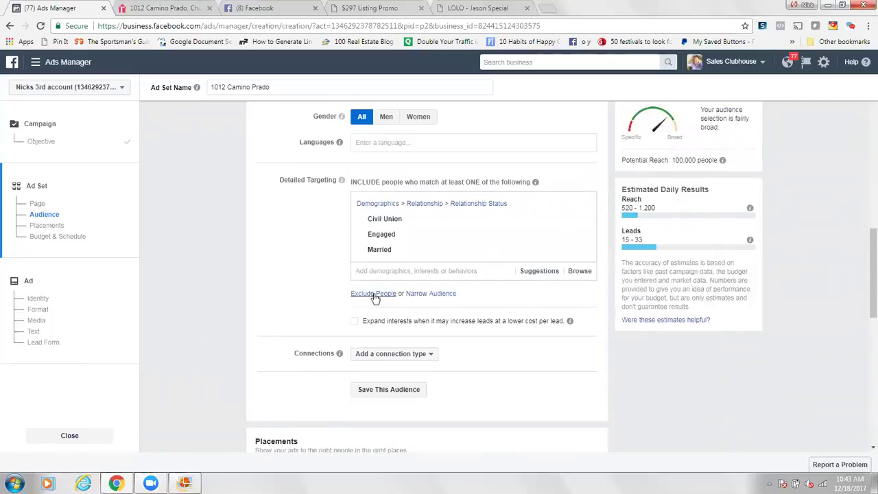
Step: Narrow the audience so it must also match Parents (All)
left_click(436, 294)
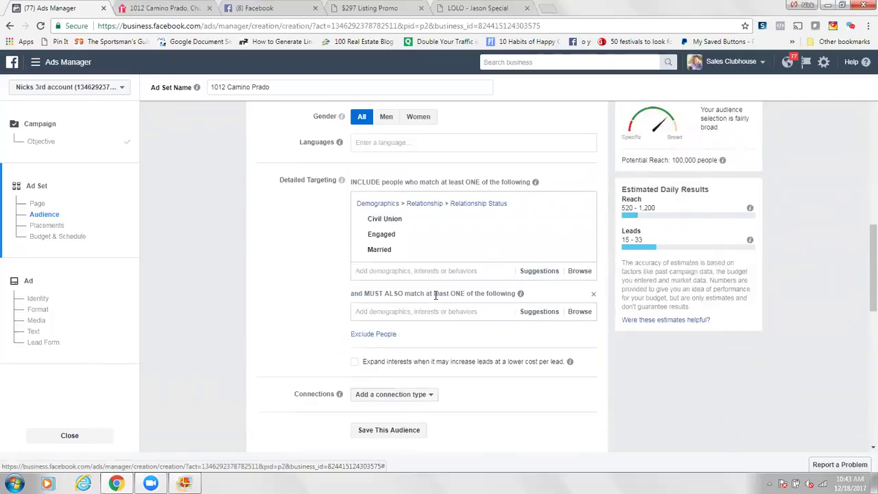
type("parents")
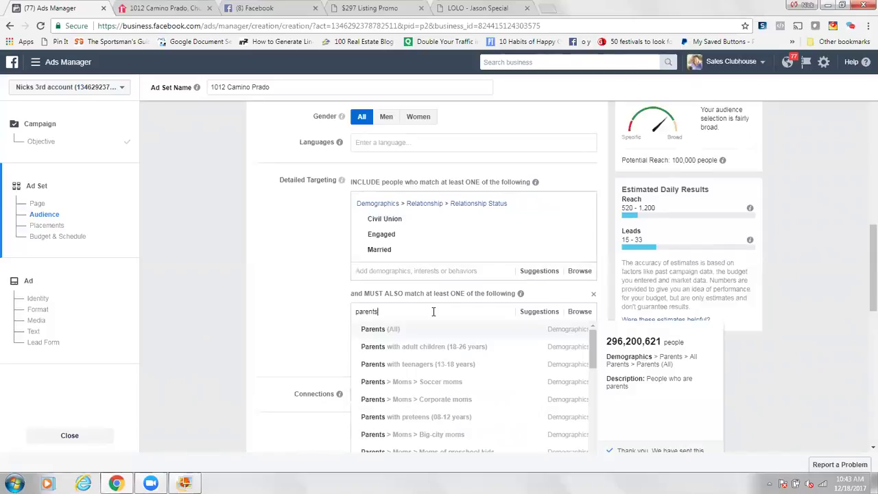
left_click(384, 330)
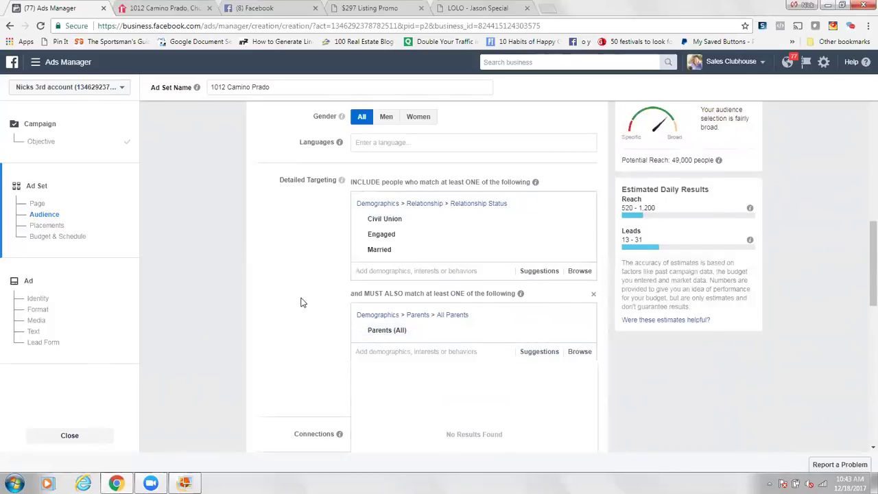
left_click(306, 310)
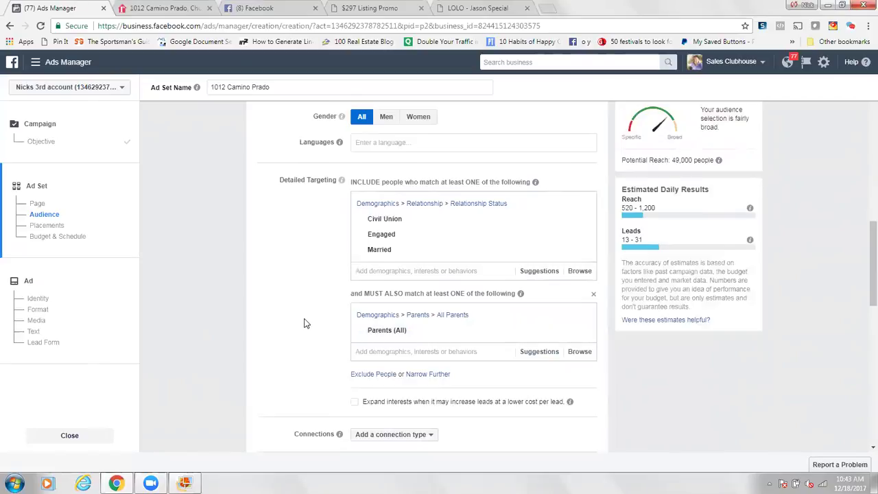
Step: Check that potential reach has dropped to 49,000 people
scroll(306, 324, "down", 1)
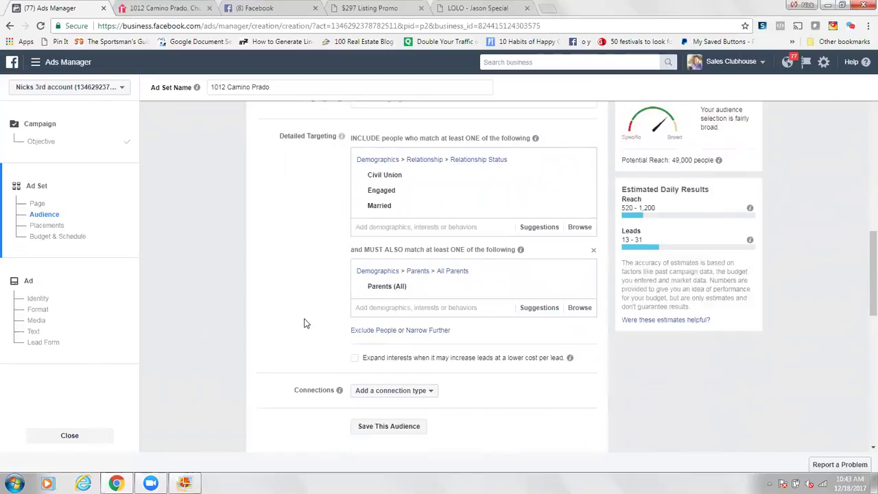
mouse_move(382, 288)
left_click_drag(628, 159, 720, 160)
left_click(785, 174)
left_click_drag(621, 160, 715, 161)
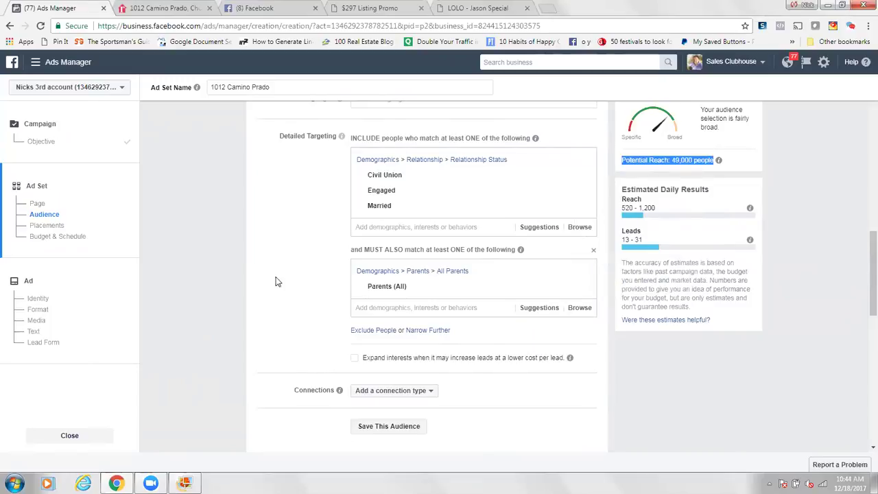
left_click(288, 296)
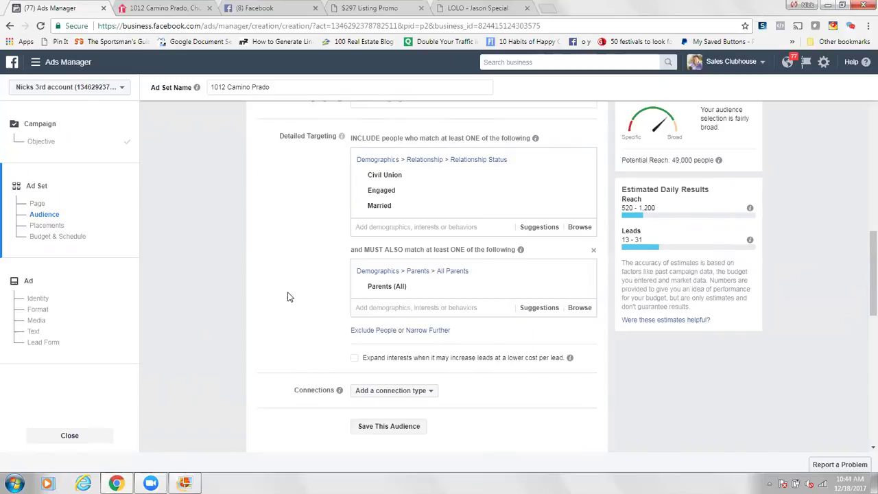
scroll(288, 296, "up", 2)
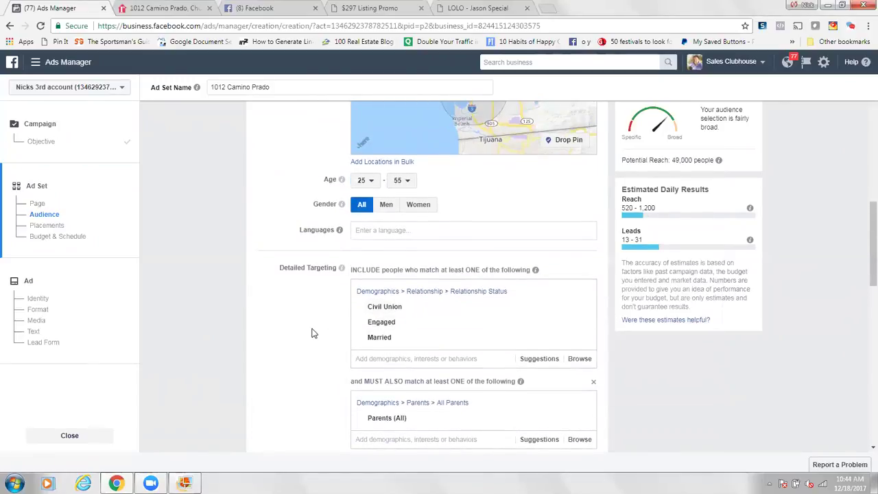
scroll(312, 333, "down", 1)
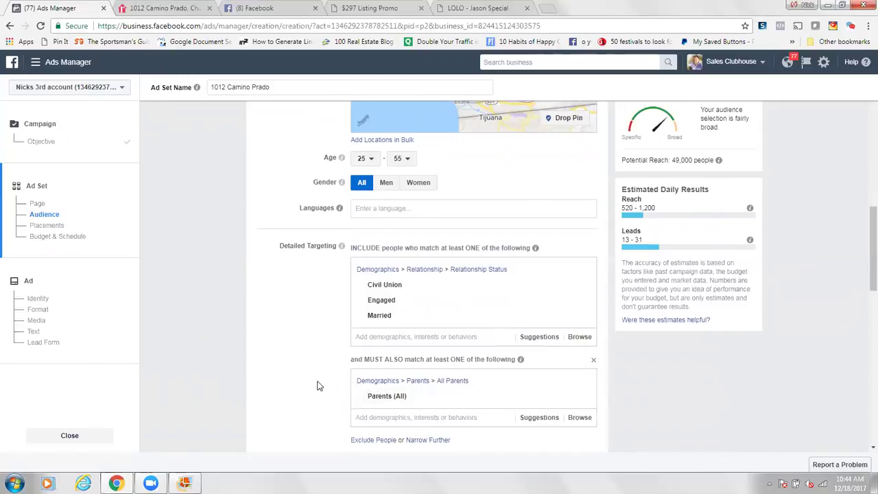
scroll(300, 319, "down", 4)
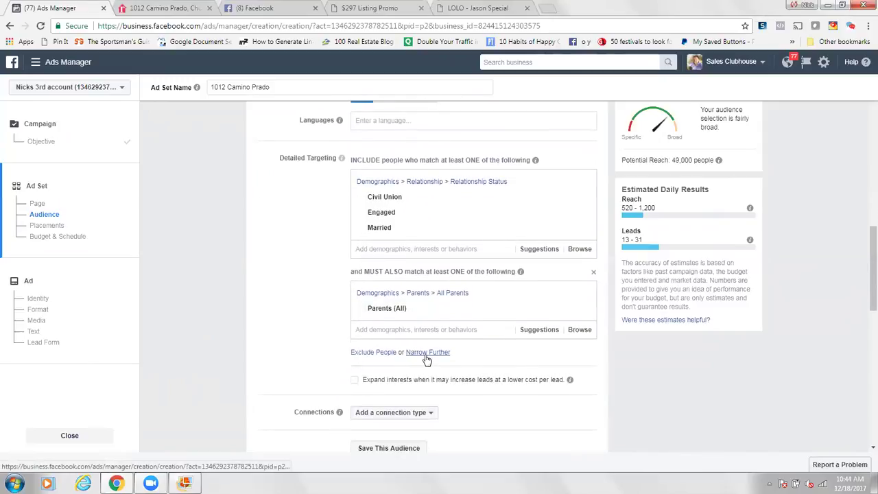
scroll(317, 320, "down", 2)
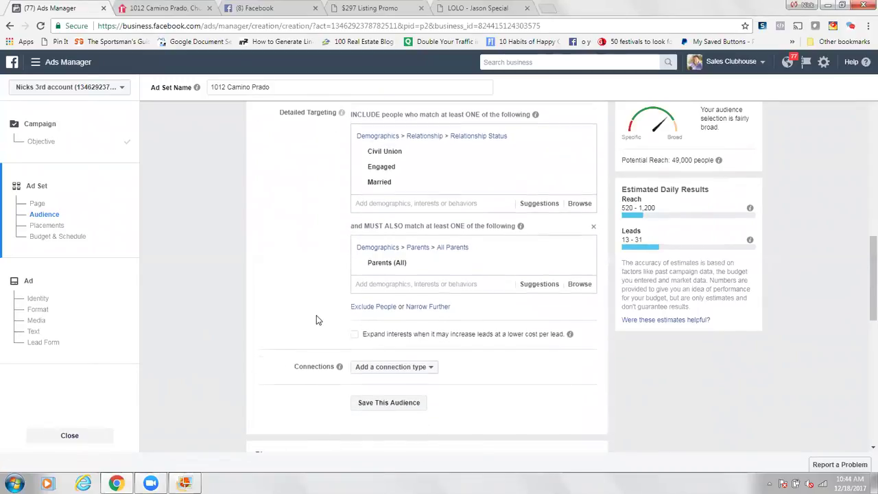
scroll(315, 308, "down", 3)
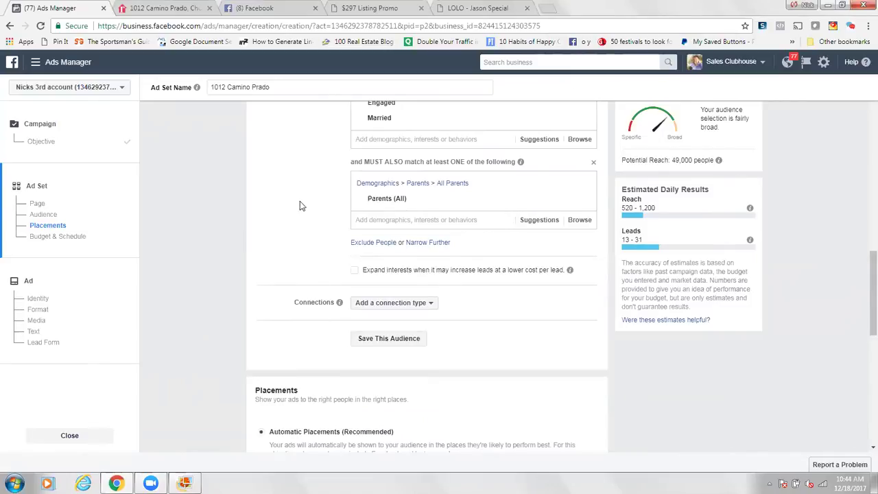
Step: Exclude people with the Realtor job title from the audience
left_click(365, 244)
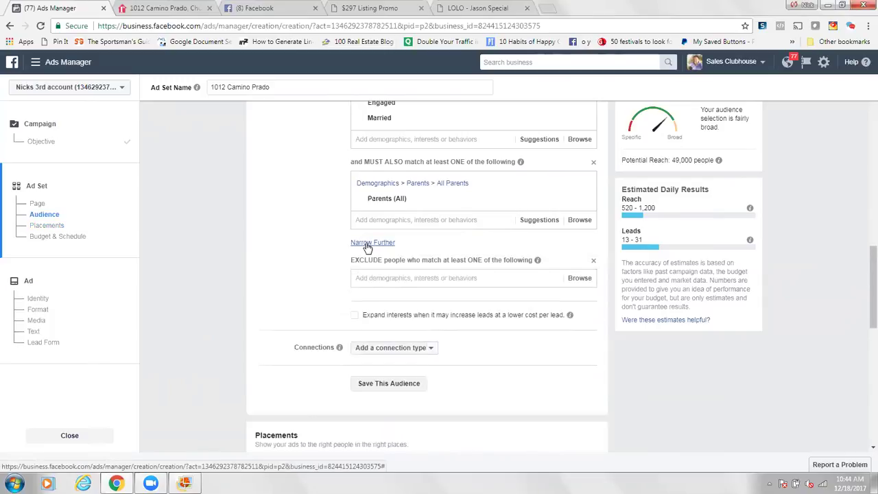
left_click(392, 276)
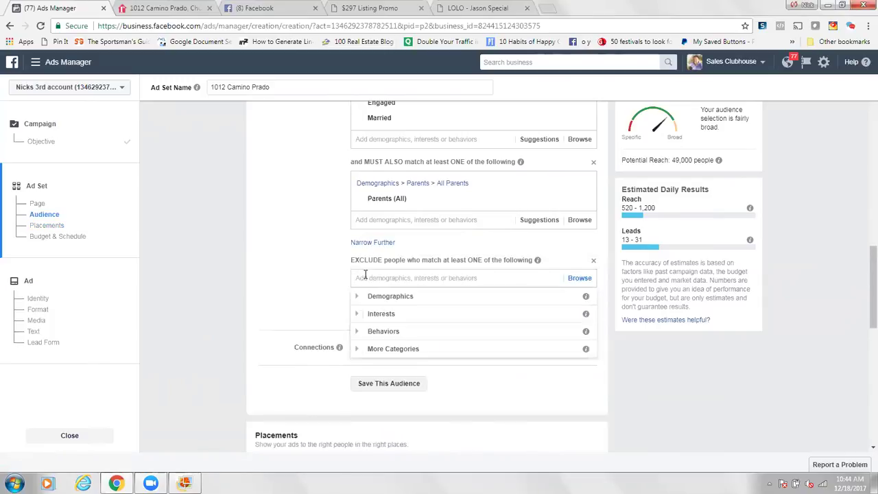
left_click(303, 278)
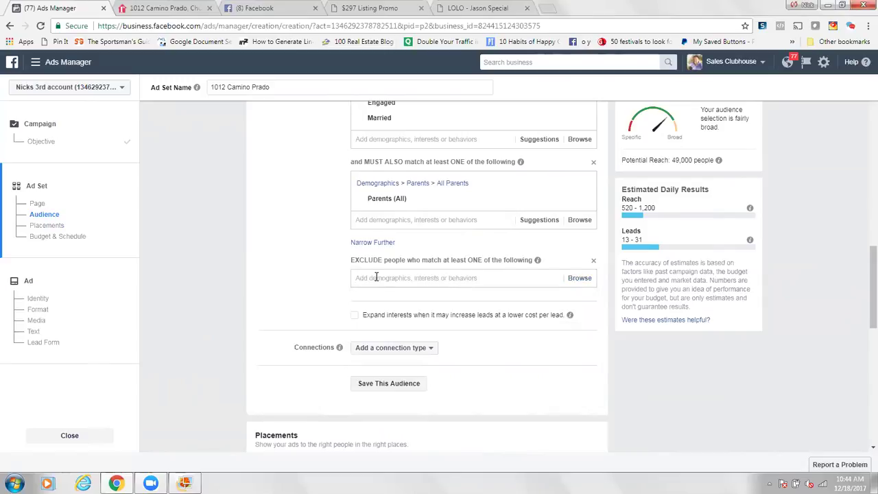
left_click(376, 276)
type("real estate")
key("BackSpace")
key("BackSpace")
key("BackSpace")
key("BackSpace")
key("BackSpace")
key("BackSpace")
key("BackSpace")
type("tor")
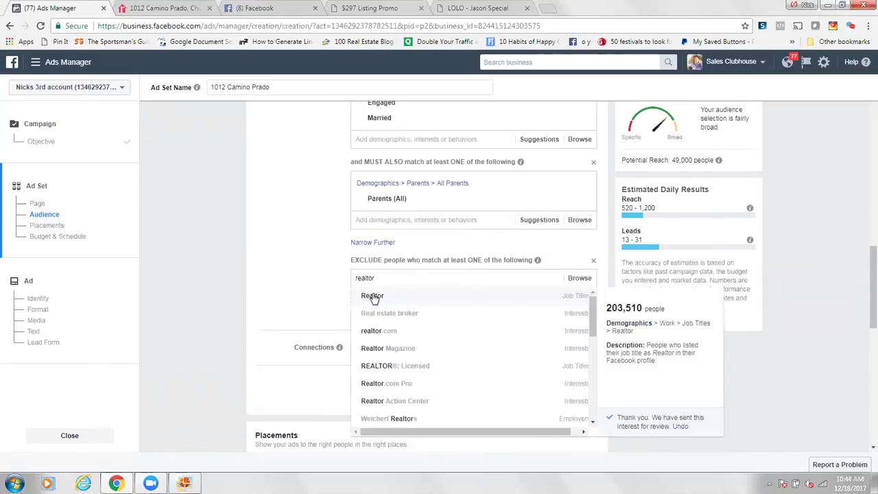
key("Return")
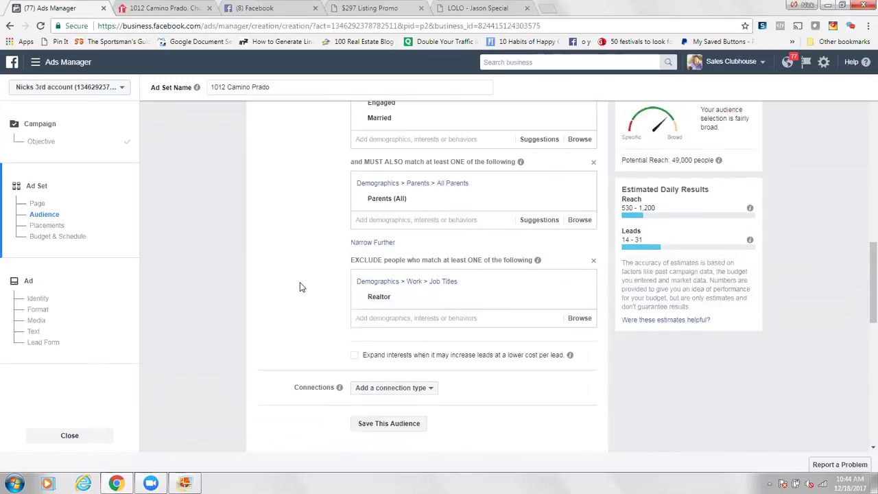
Step: Also exclude people with the Mortgage Broker job title
left_click(379, 319)
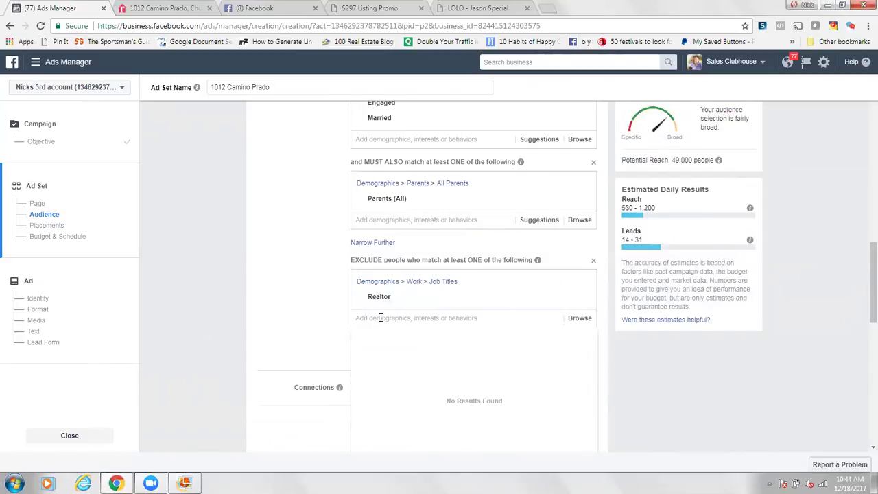
type("mortgage broker")
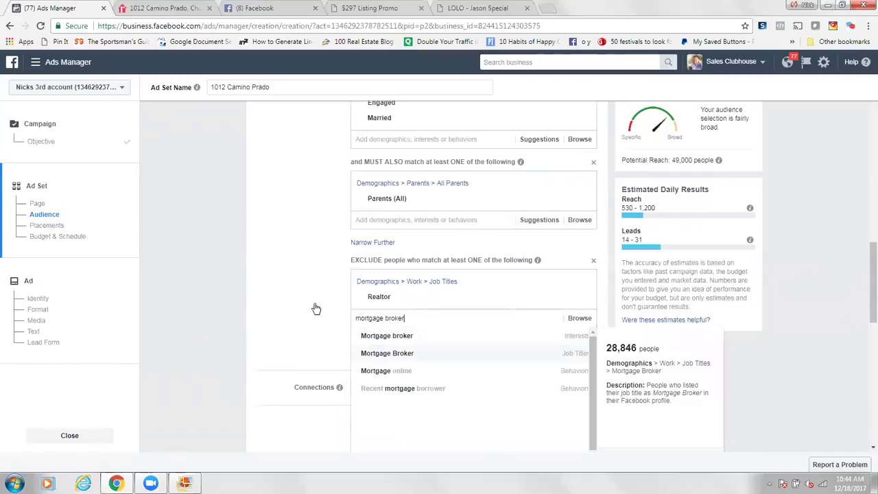
key("Return")
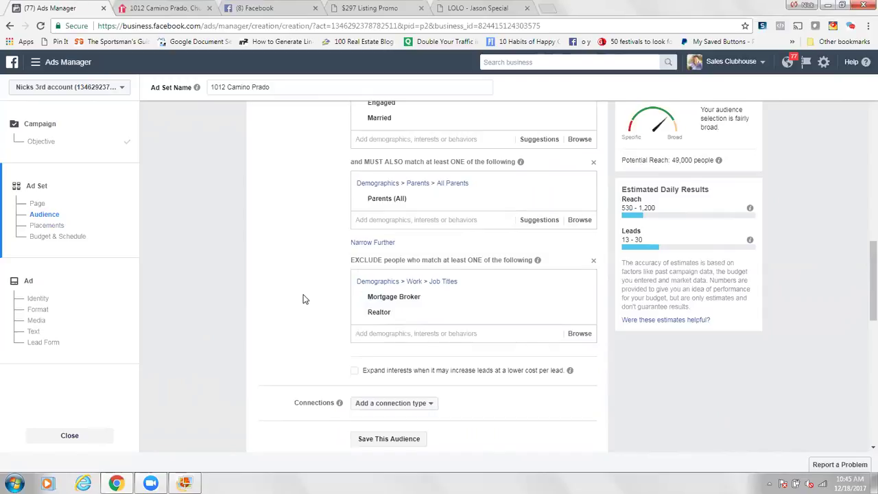
scroll(305, 299, "down", 3)
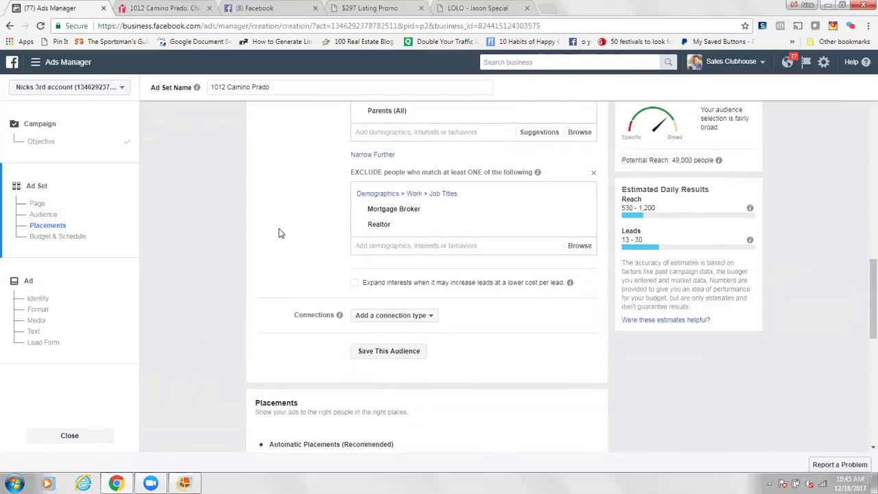
Step: Save the current targeting as an audience named 'Chula Vista test'
left_click(395, 351)
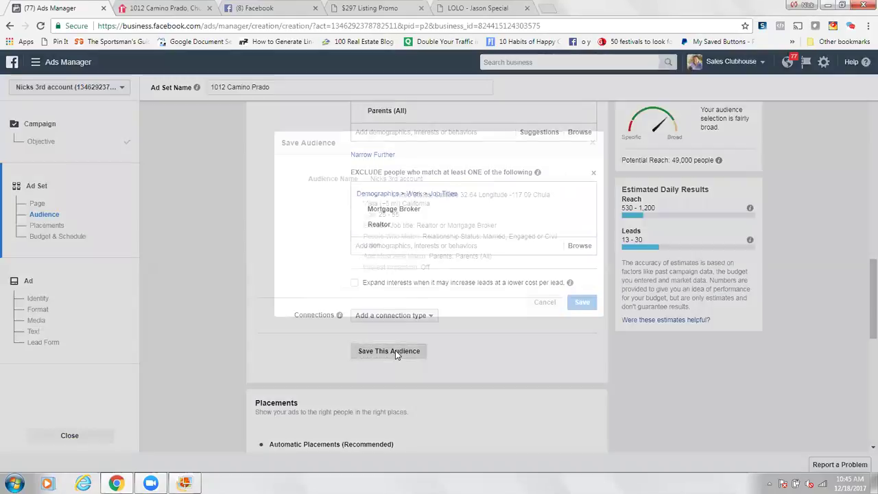
left_click_drag(427, 177, 354, 185)
type("Chula Vista test")
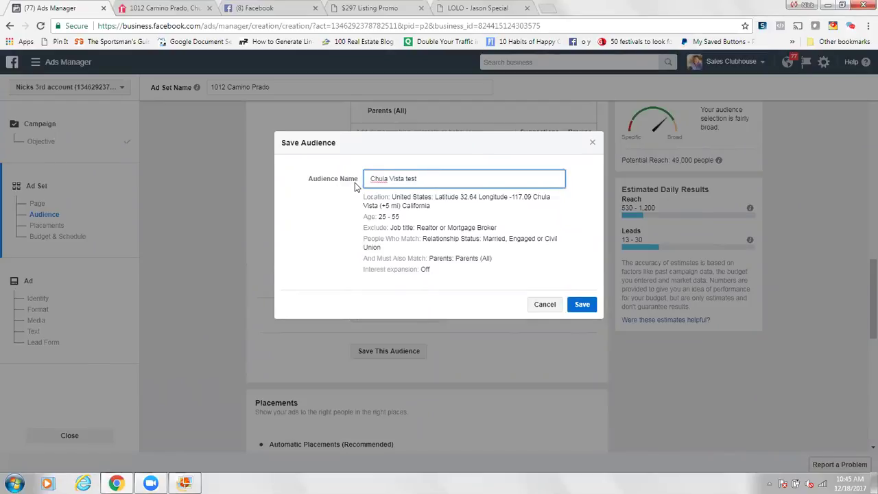
left_click(582, 304)
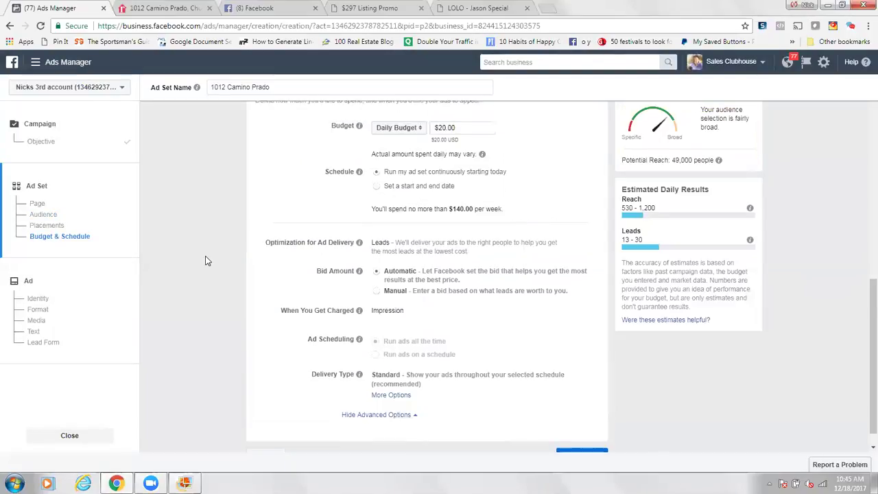
scroll(208, 261, "up", 5)
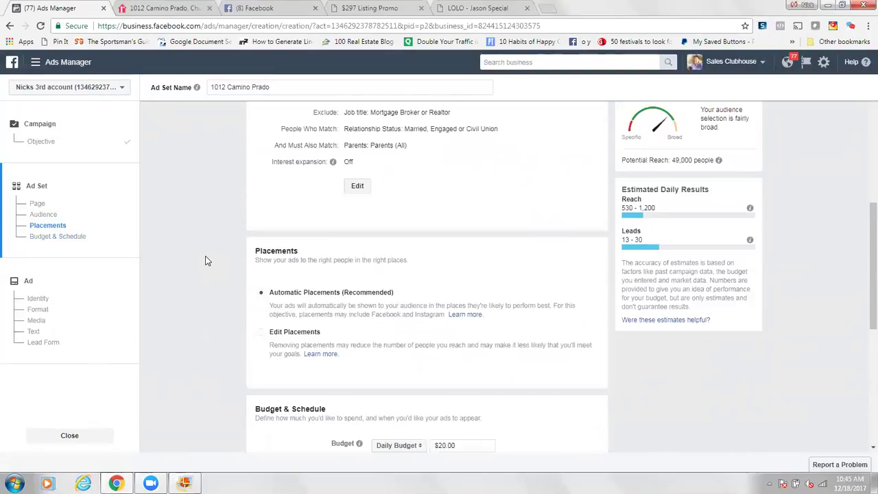
scroll(208, 260, "up", 5)
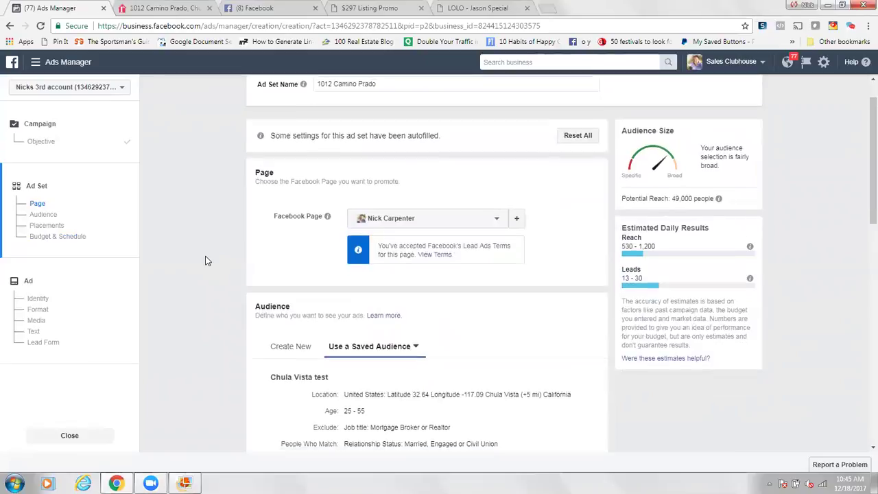
scroll(208, 261, "down", 2)
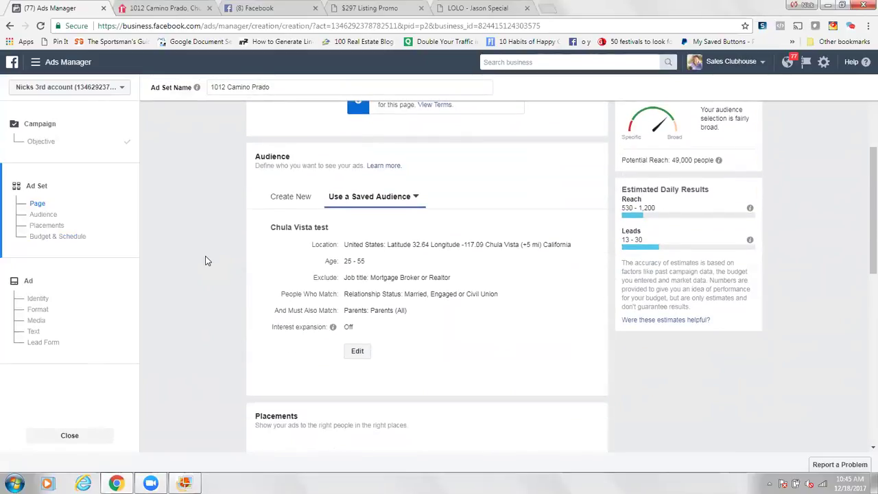
left_click(416, 199)
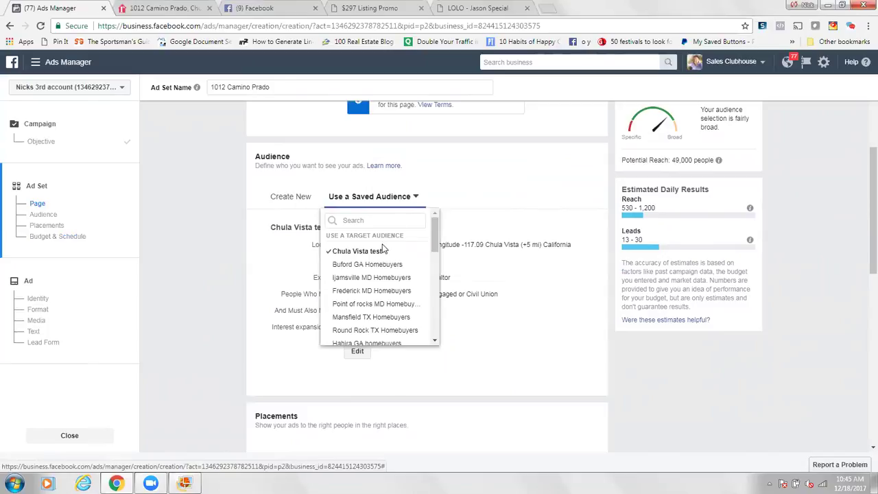
mouse_move(373, 255)
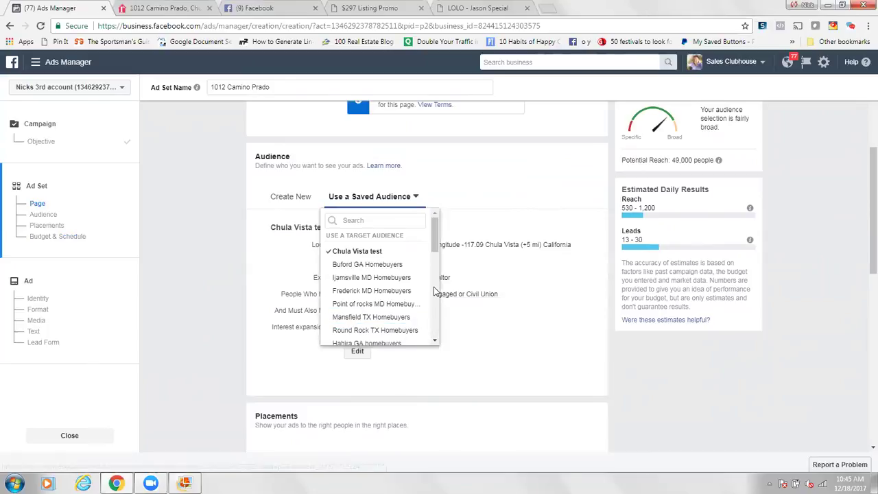
scroll(432, 288, "down", 2)
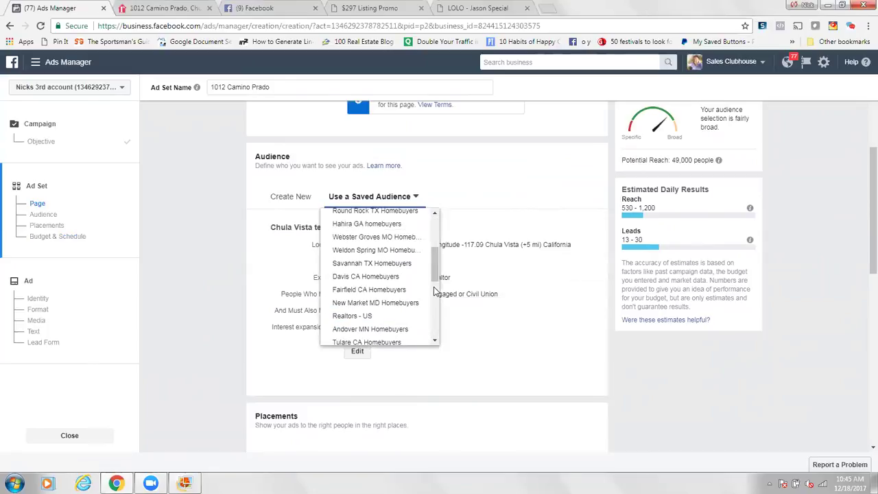
left_click(203, 258)
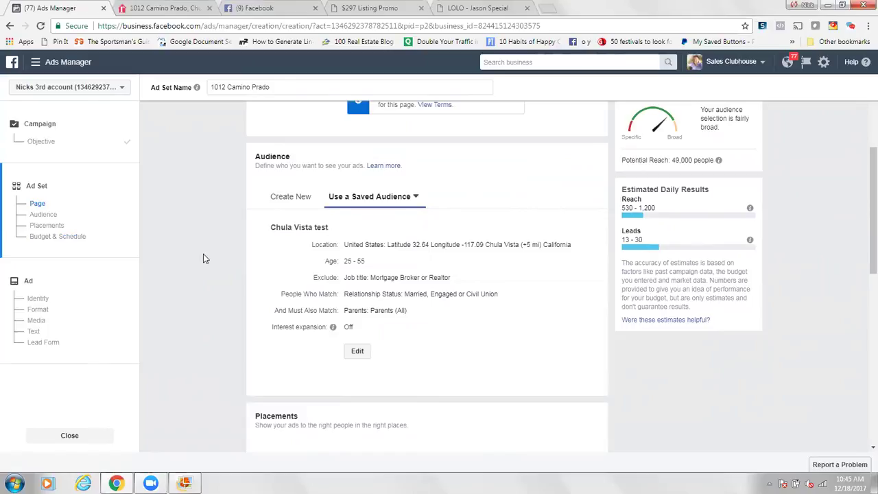
scroll(203, 258, "down", 4)
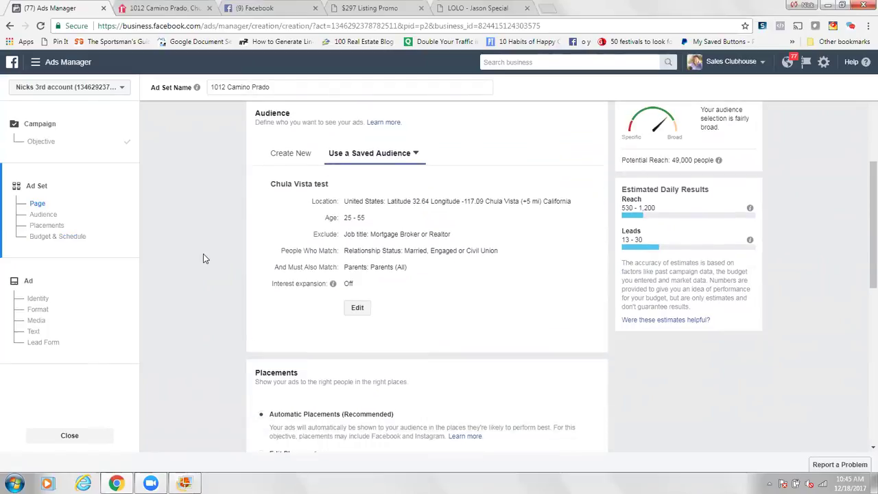
scroll(275, 258, "down", 2)
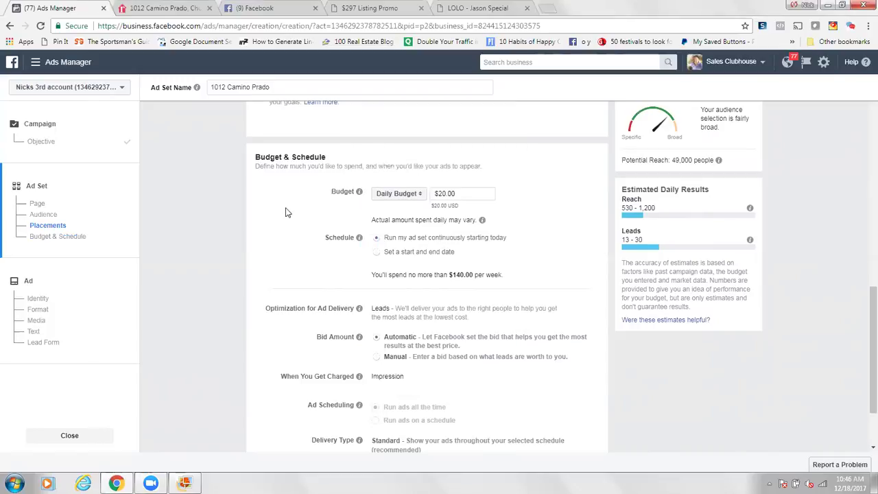
scroll(286, 212, "down", 3)
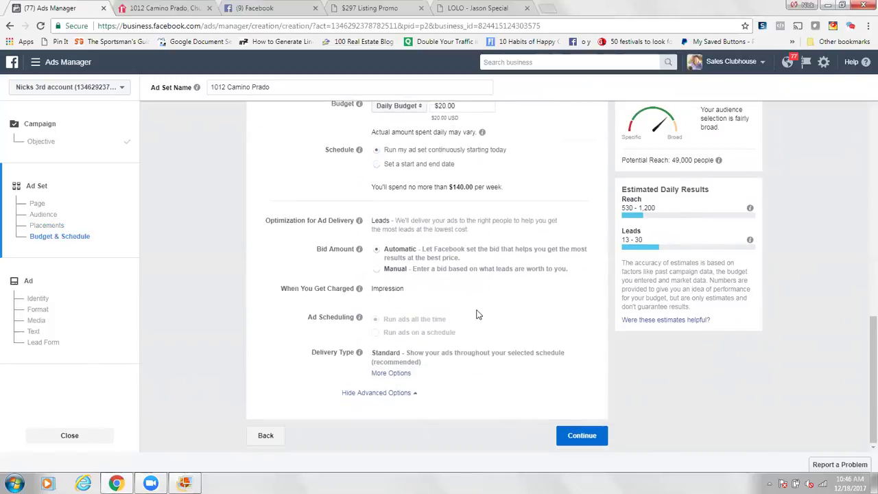
Step: Continue to the ad level and review its Identity, Format and Images sections
left_click(586, 441)
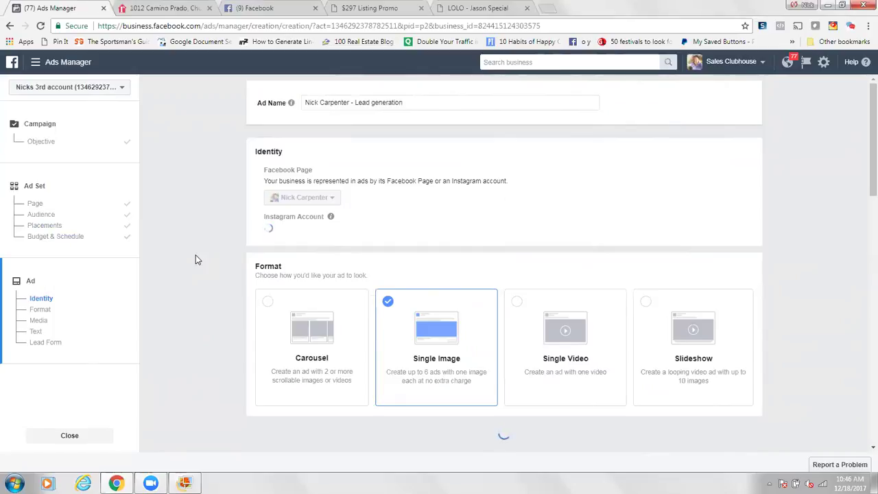
scroll(195, 259, "down", 1)
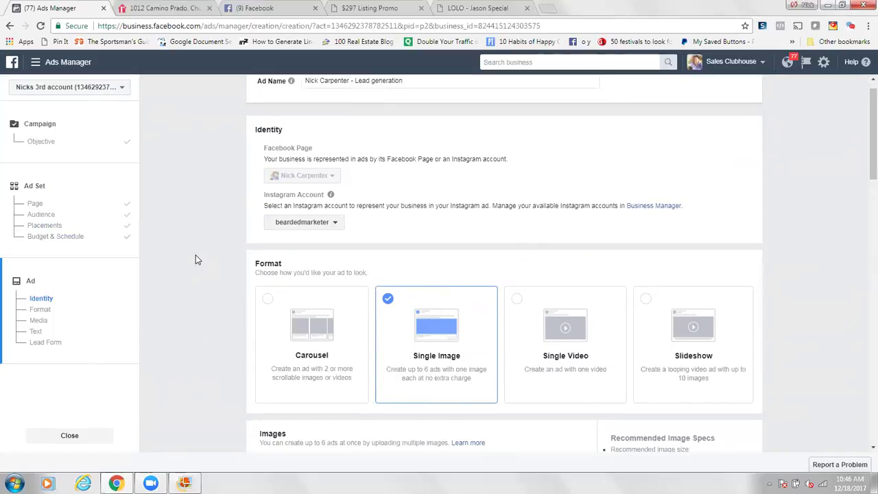
scroll(196, 259, "down", 5)
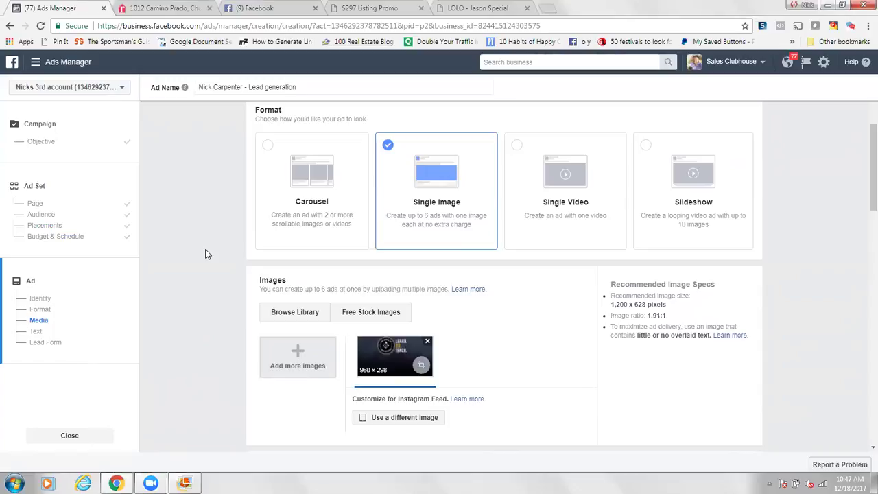
scroll(206, 253, "down", 2)
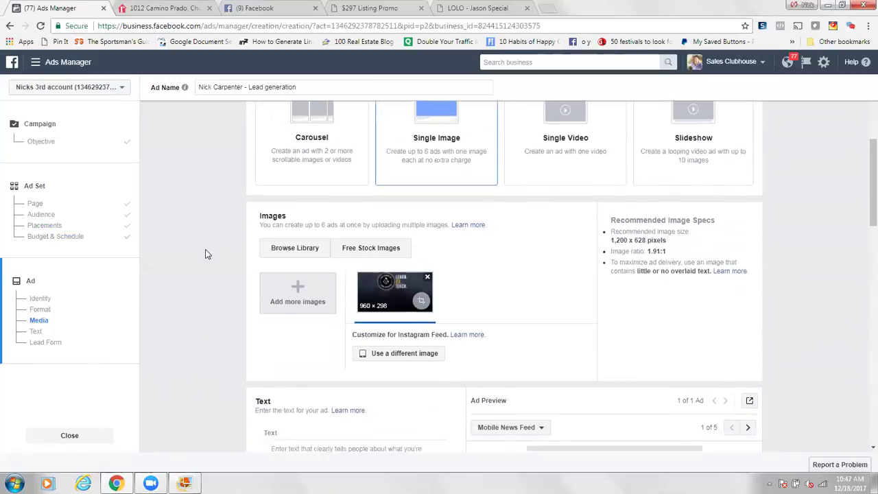
scroll(238, 239, "up", 1)
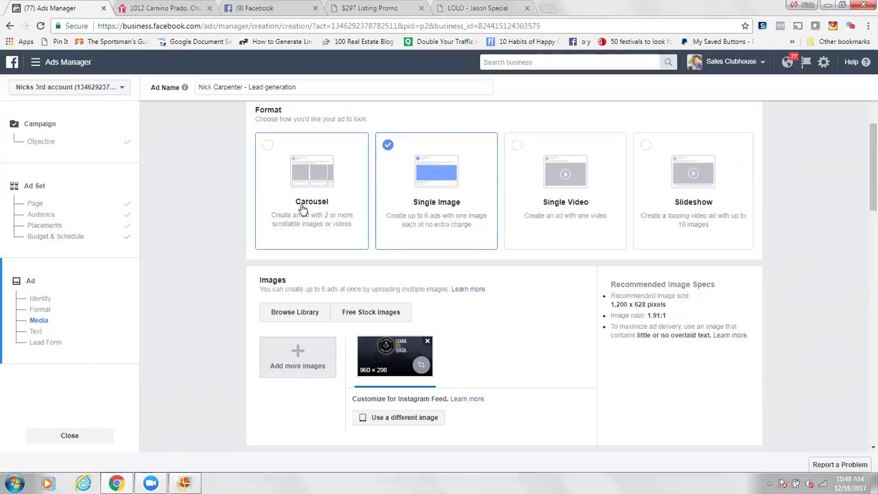
scroll(207, 215, "down", 3)
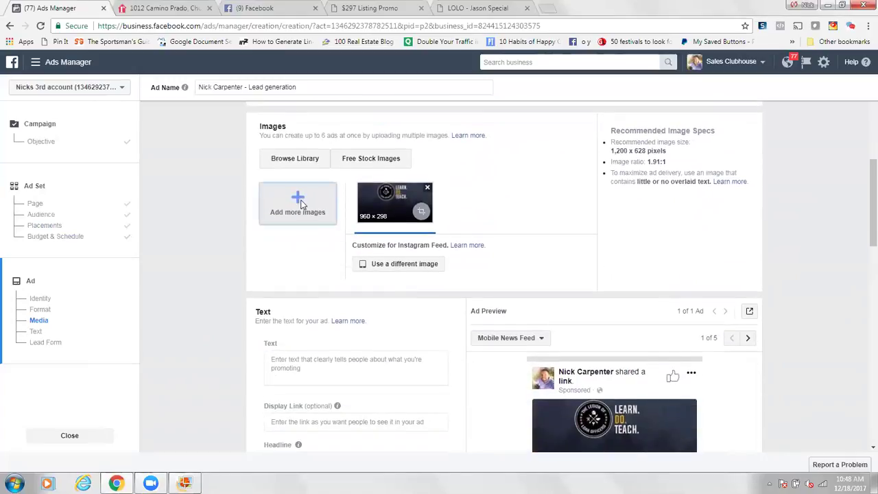
scroll(221, 201, "up", 2)
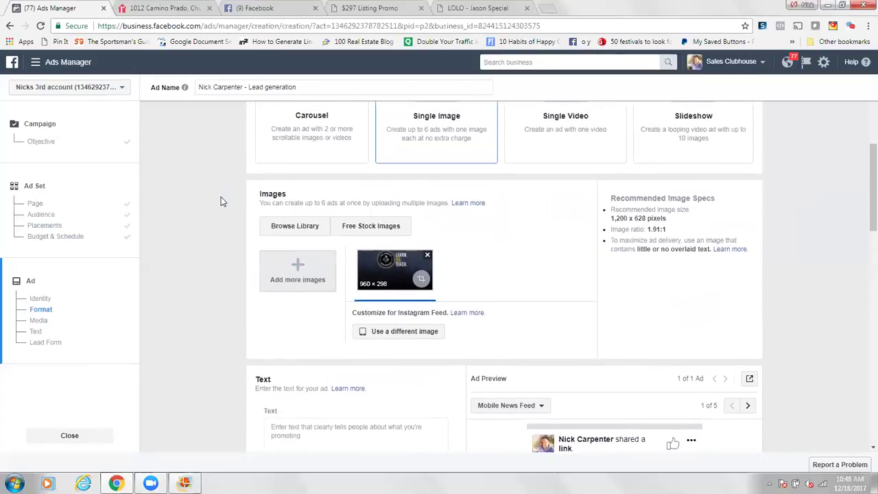
Step: Keep the ad format as single image and use the chosen 1080 × 1080 library image
left_click(518, 127)
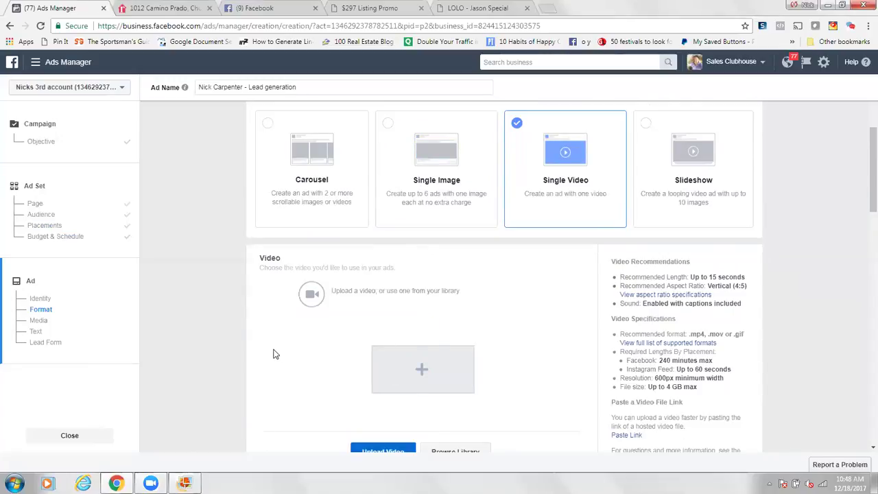
scroll(209, 288, "down", 3)
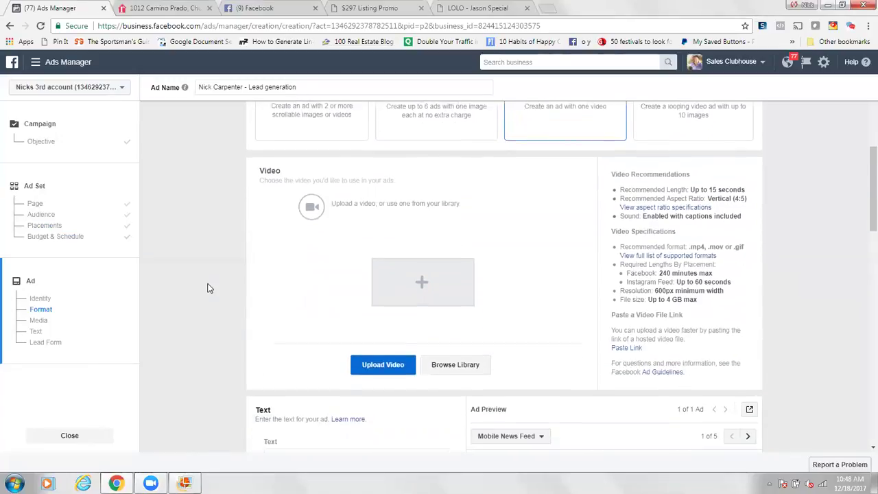
scroll(210, 288, "down", 1)
scroll(333, 229, "up", 5)
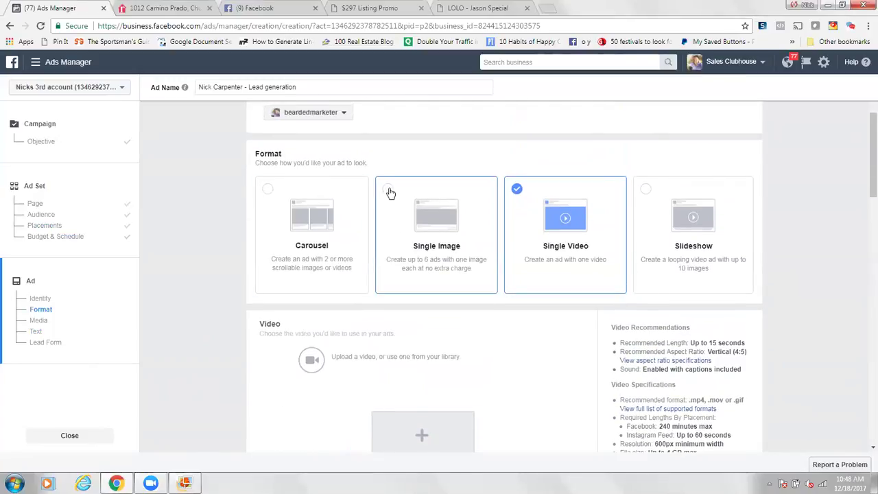
left_click(415, 223)
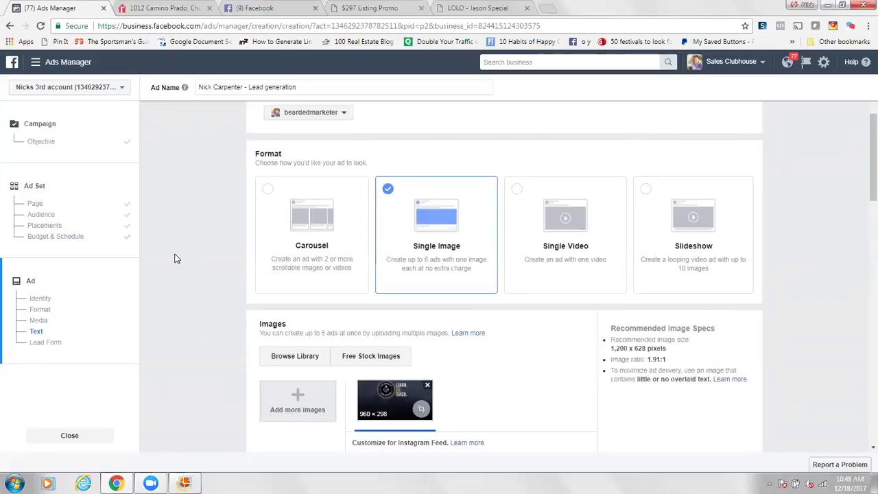
scroll(174, 257, "down", 3)
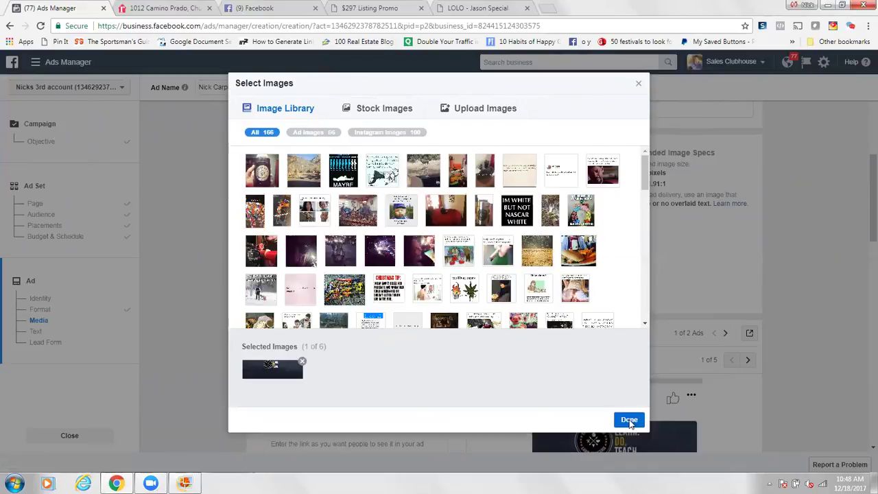
left_click(629, 420)
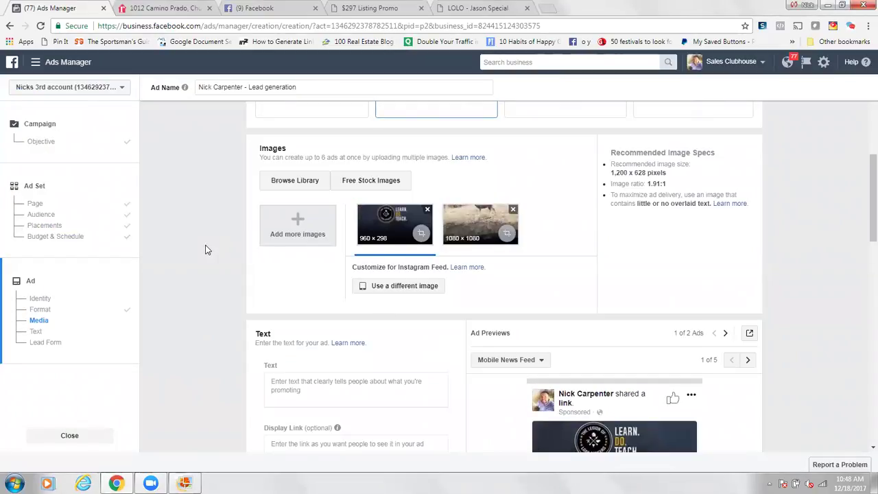
scroll(205, 249, "down", 2)
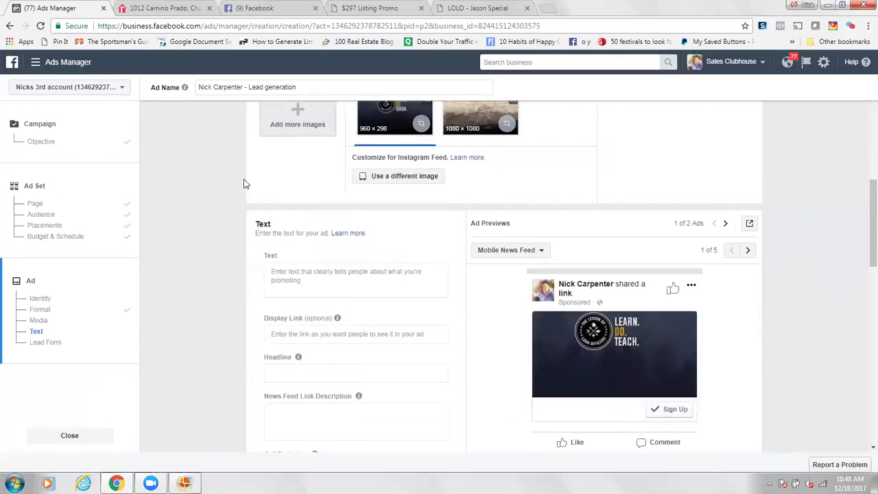
scroll(215, 186, "up", 1)
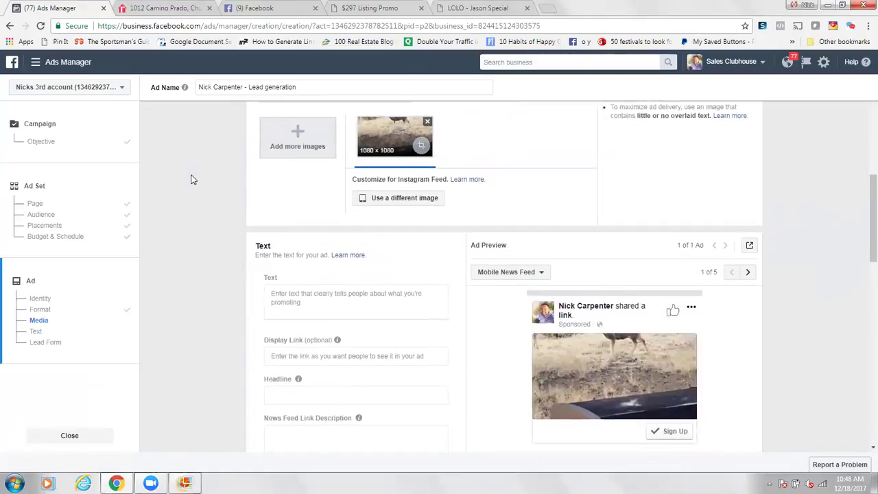
scroll(288, 198, "down", 1)
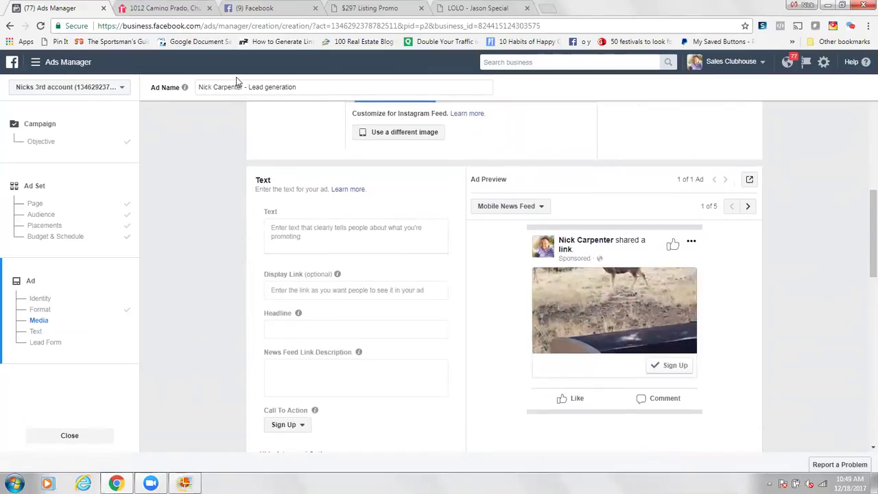
Step: Download the realtor.com listing photo to the computer as a jpg
key("ctrl+Tab")
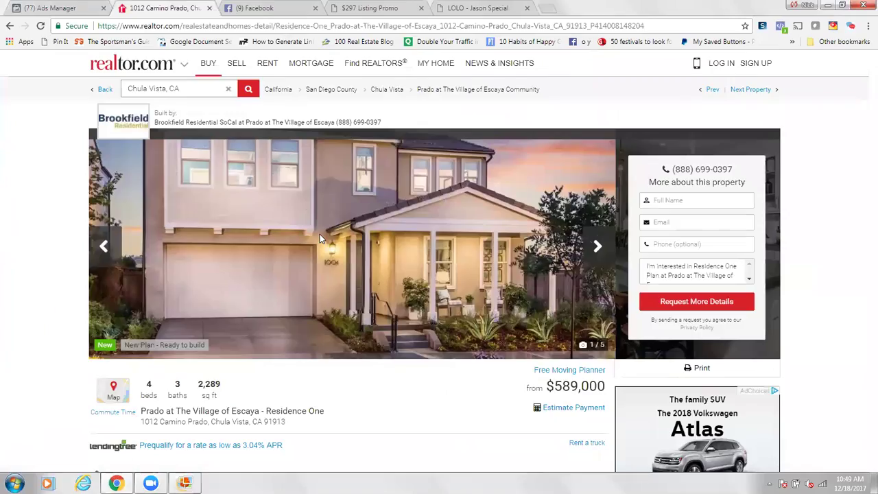
left_click(320, 234)
right_click(320, 234)
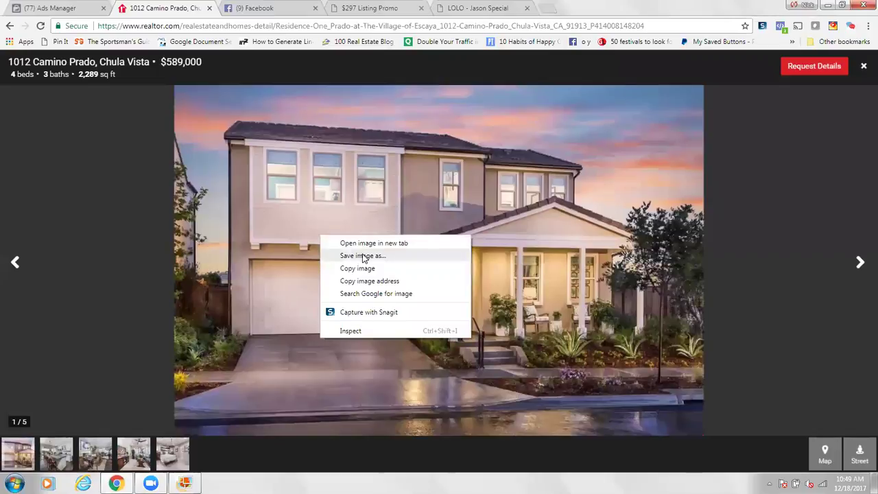
left_click(363, 255)
left_click(784, 450)
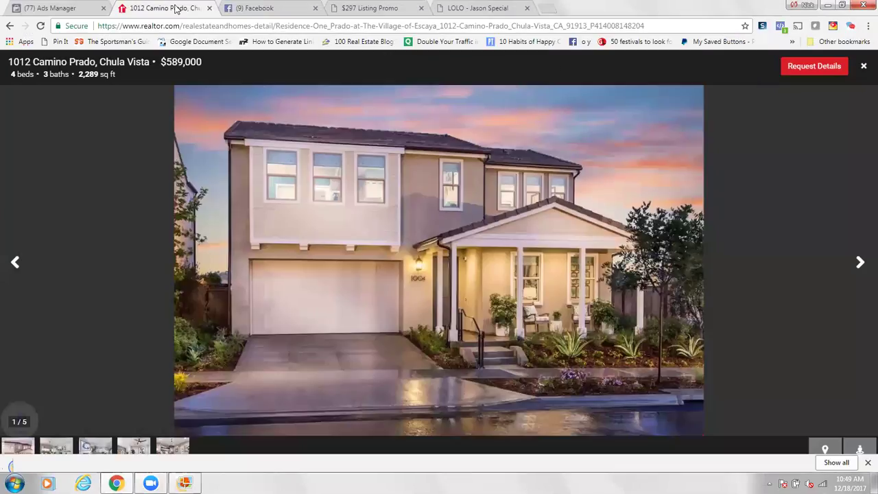
left_click(55, 12)
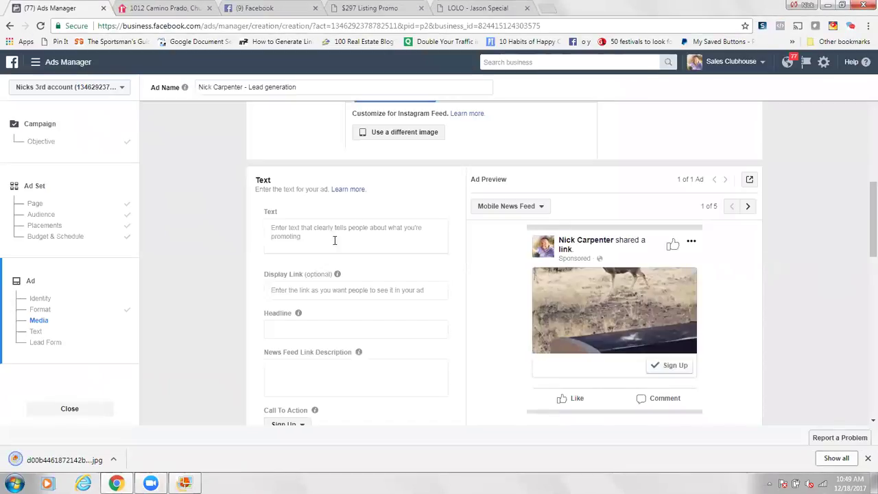
Step: Fill the ad's primary text with the lines 'Text here', 'text here', 'text here'
scroll(201, 161, "up", 2)
scroll(201, 162, "up", 2)
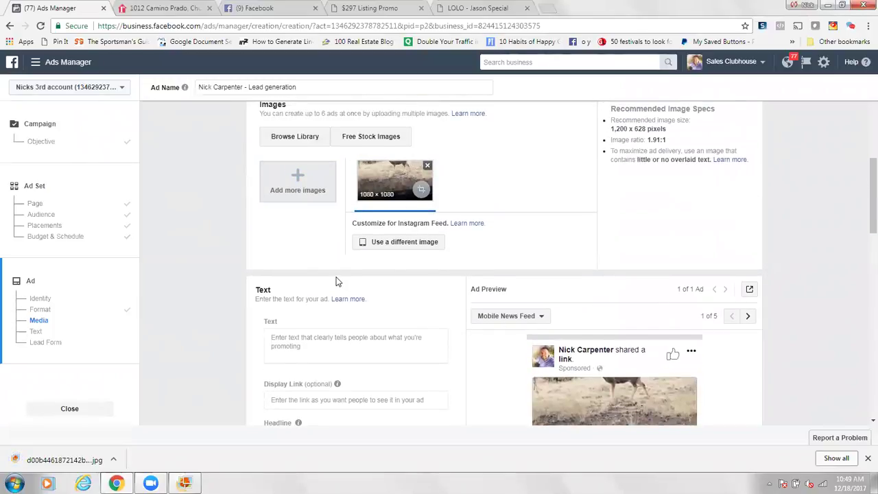
scroll(212, 212, "down", 3)
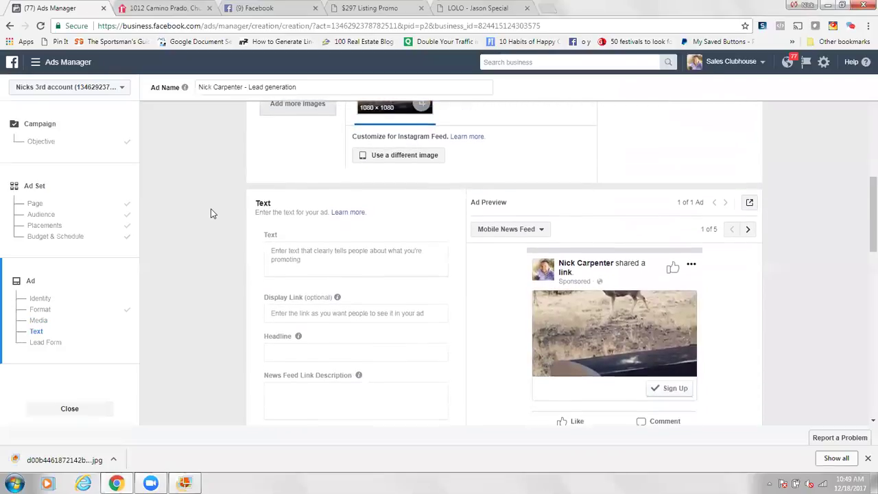
left_click(291, 191)
type("Text here t")
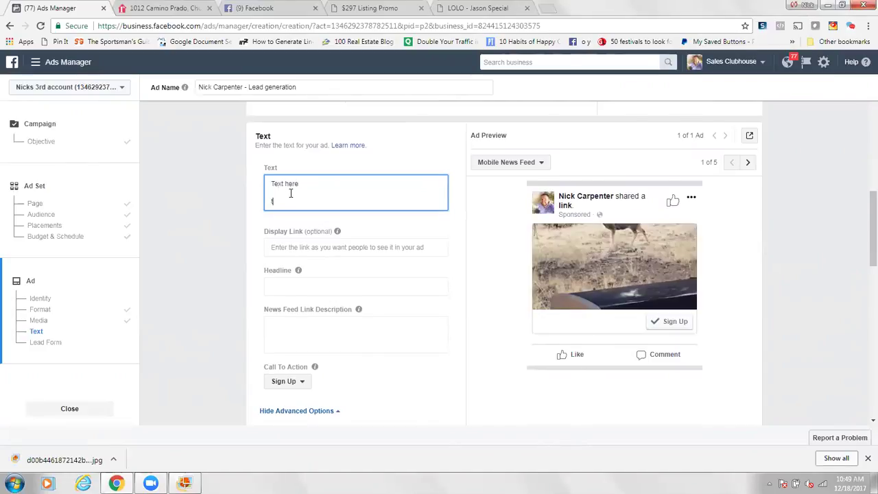
type("ext here")
key("Return")
type("text")
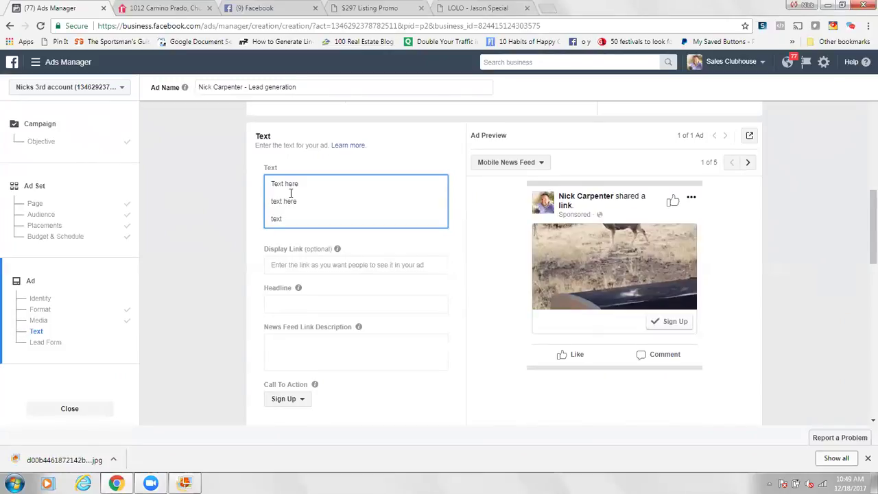
type(" here")
left_click(221, 241)
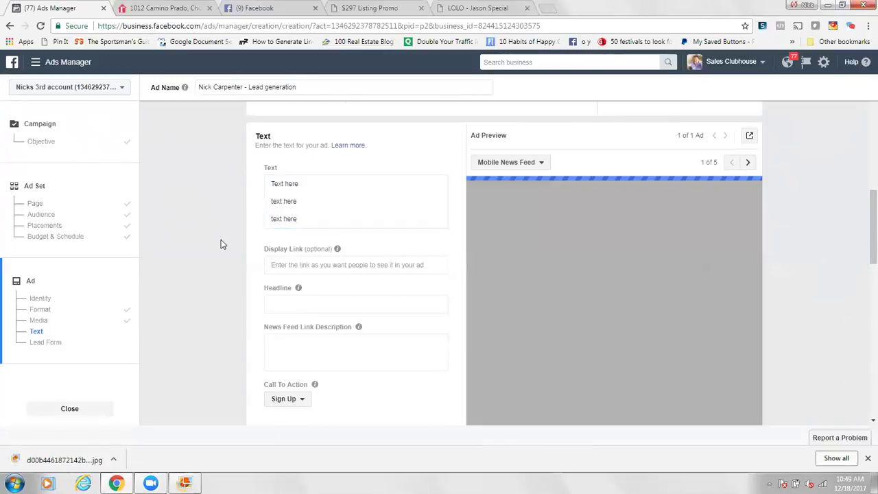
scroll(221, 245, "down", 1)
Step: Enter the headline 'View 49 Photos, See Inside & Get The Price'
left_click(288, 259)
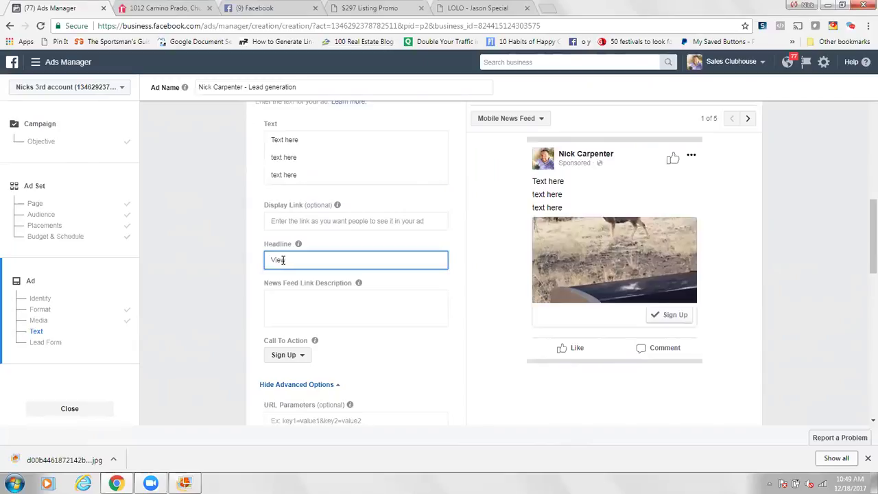
type("View 49 Photos, See Inside  Get The Proce")
key("BackSpace")
key("BackSpace")
key("BackSpace")
type("ice")
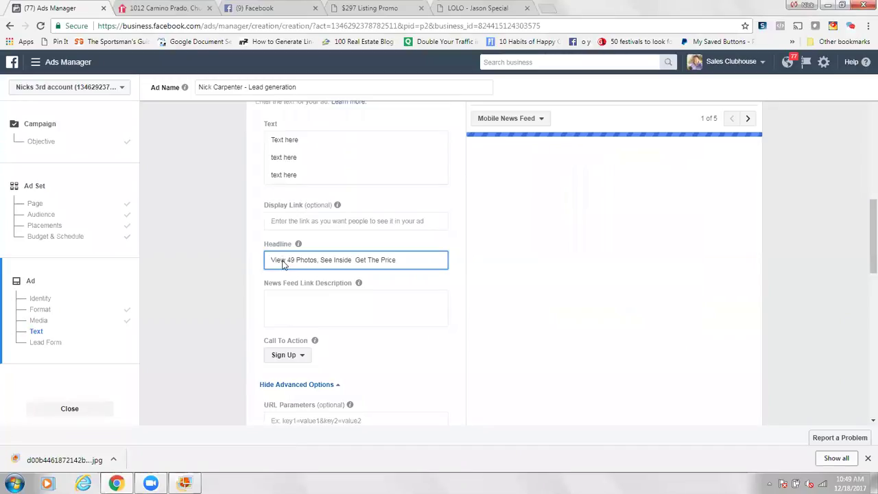
type("&")
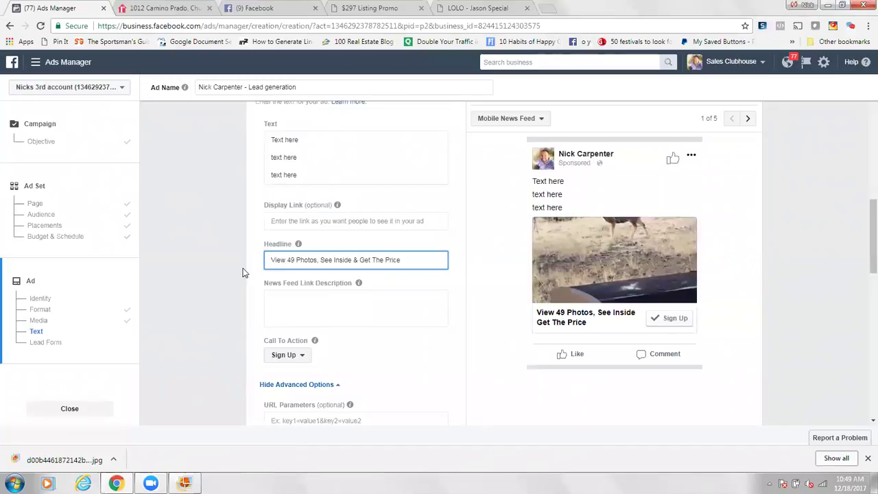
left_click(235, 271)
scroll(234, 272, "down", 1)
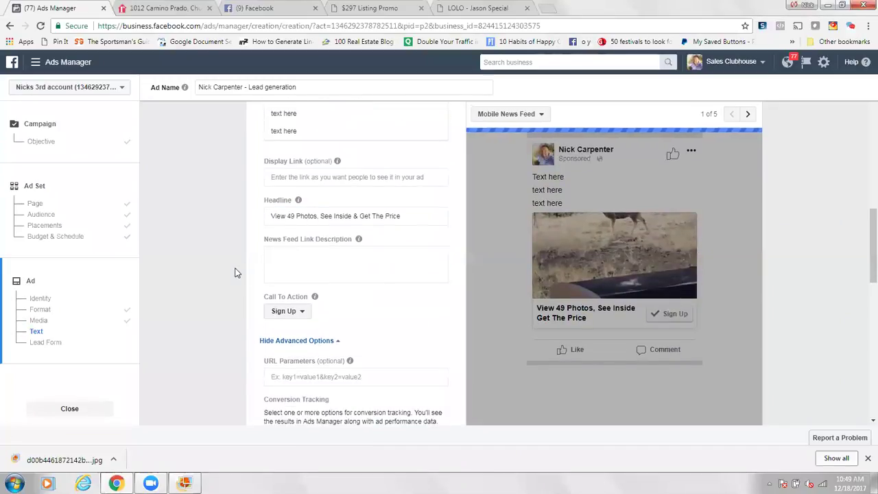
Step: Set the ad's call to action to Learn More
left_click(286, 312)
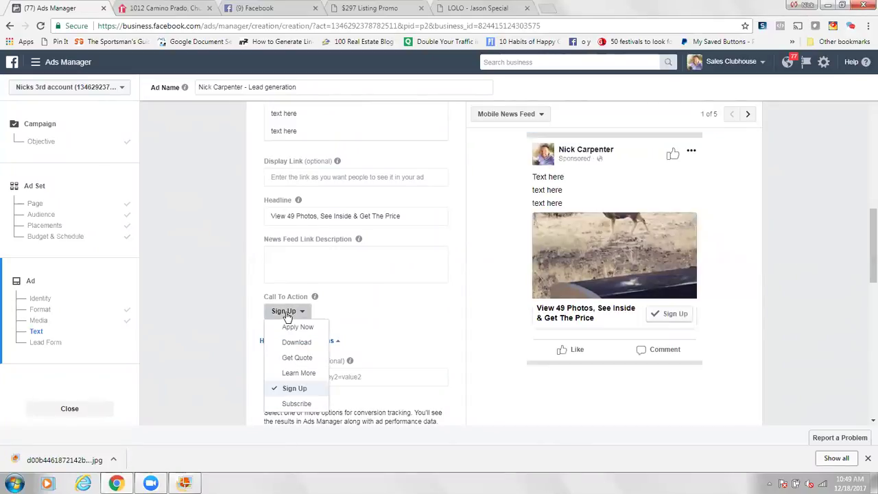
left_click(293, 374)
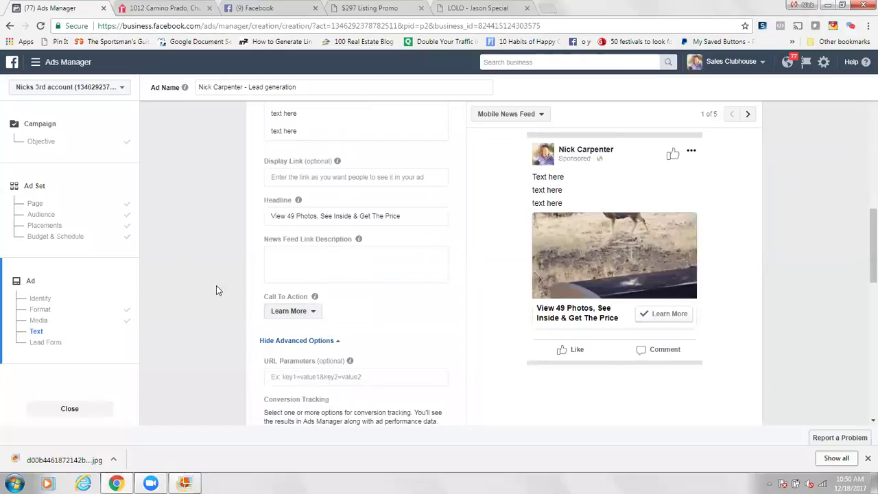
scroll(216, 290, "down", 4)
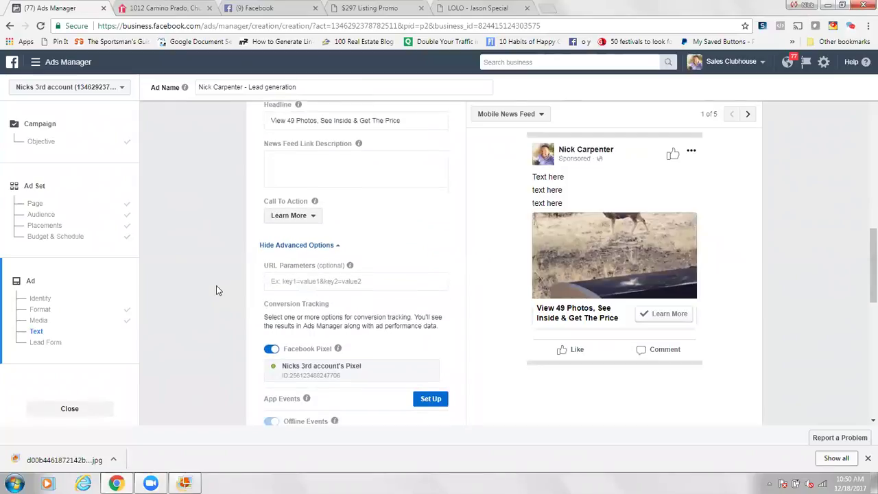
scroll(216, 290, "down", 4)
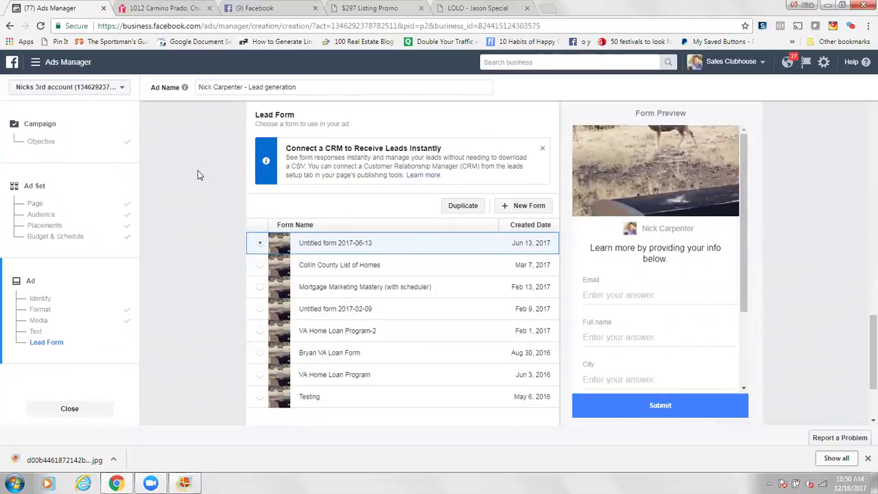
Step: Start a new lead form titled 'Form name here' with its intro section turned off
scroll(197, 174, "up", 1)
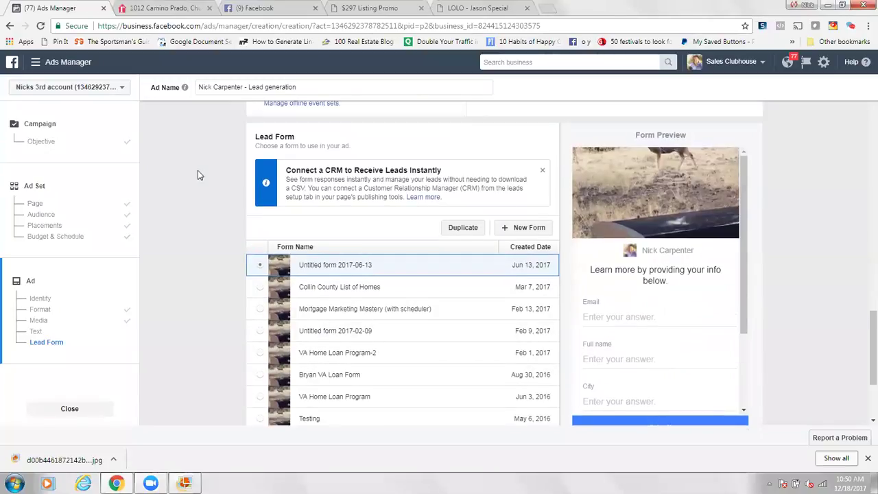
left_click(523, 233)
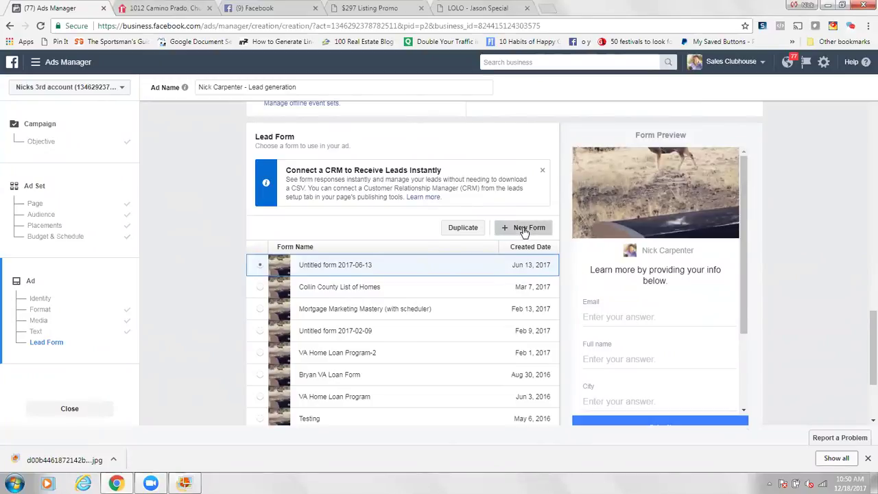
left_click_drag(212, 141, 232, 141)
triple_click(211, 140)
type("Form name here")
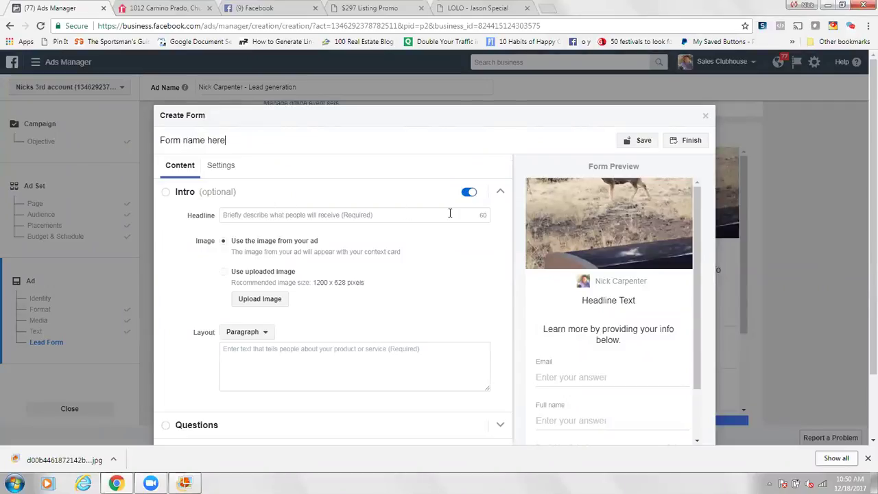
left_click(467, 194)
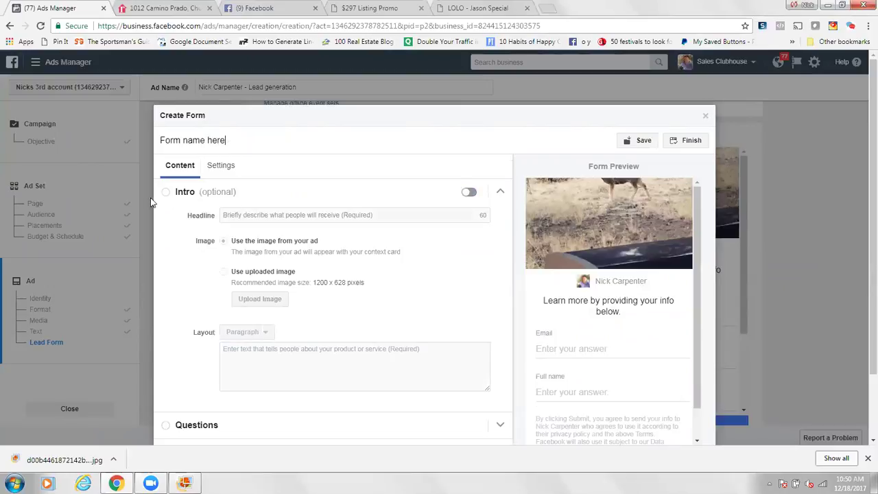
left_click(470, 194)
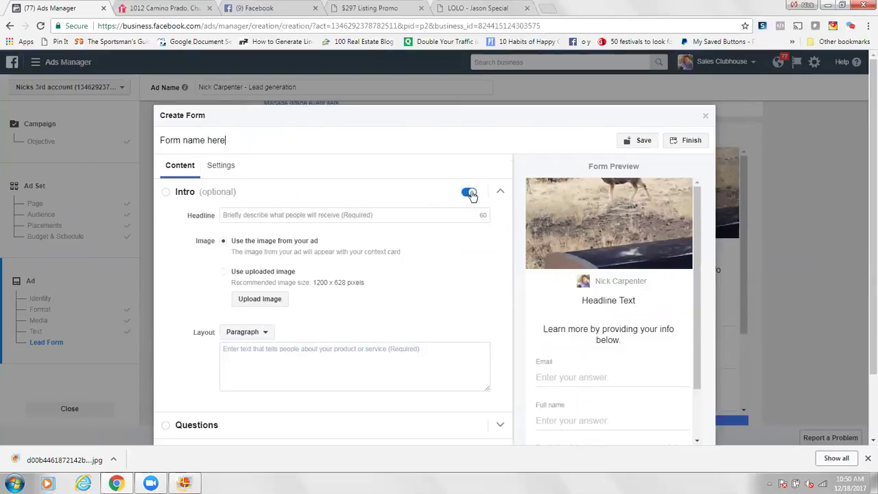
left_click(468, 195)
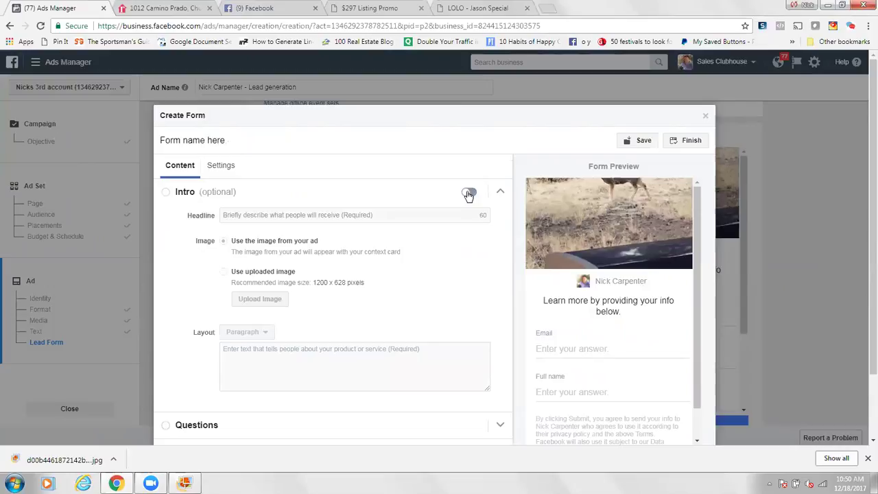
left_click(866, 458)
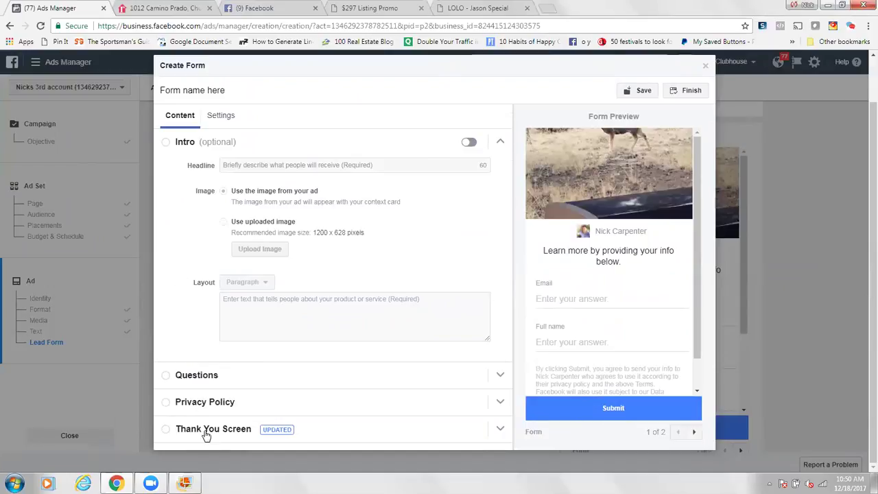
Step: Add a Phone number question to the lead form and expand its Privacy Policy settings
left_click(196, 378)
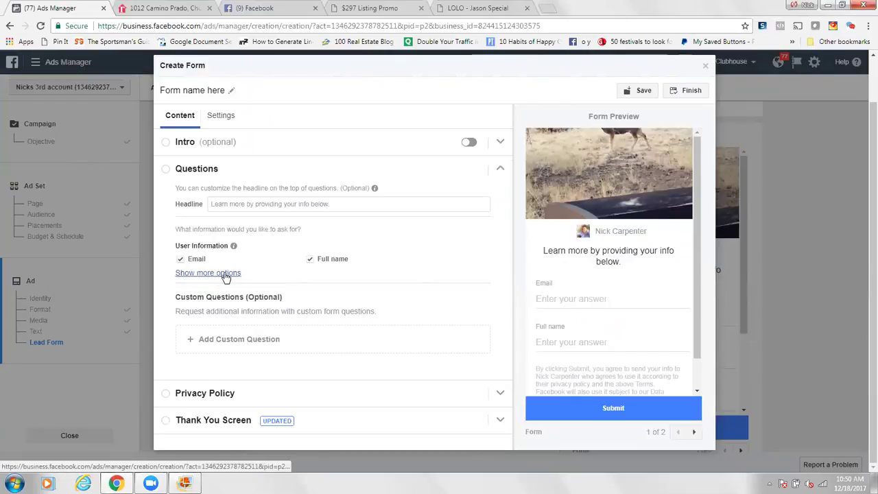
left_click(223, 274)
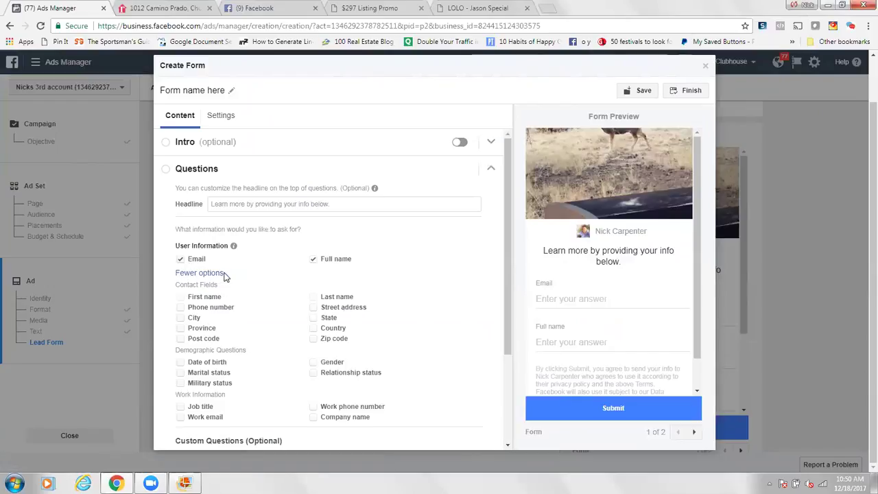
left_click(194, 308)
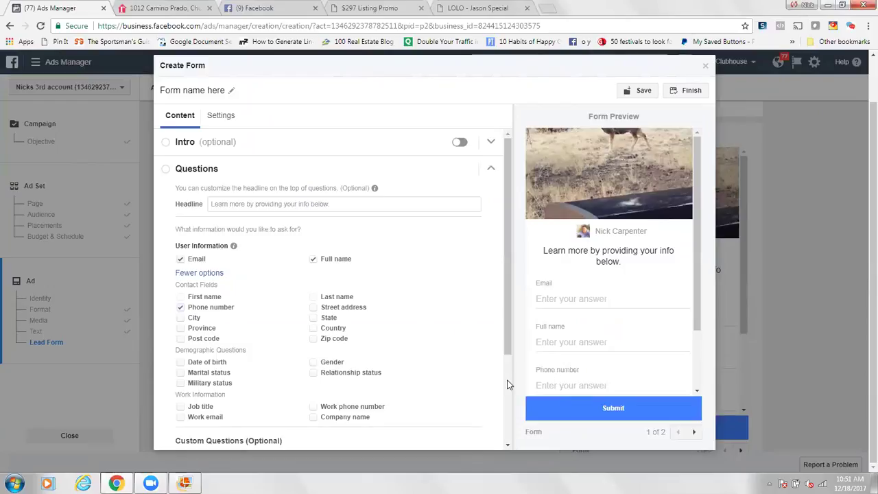
scroll(508, 384, "down", 2)
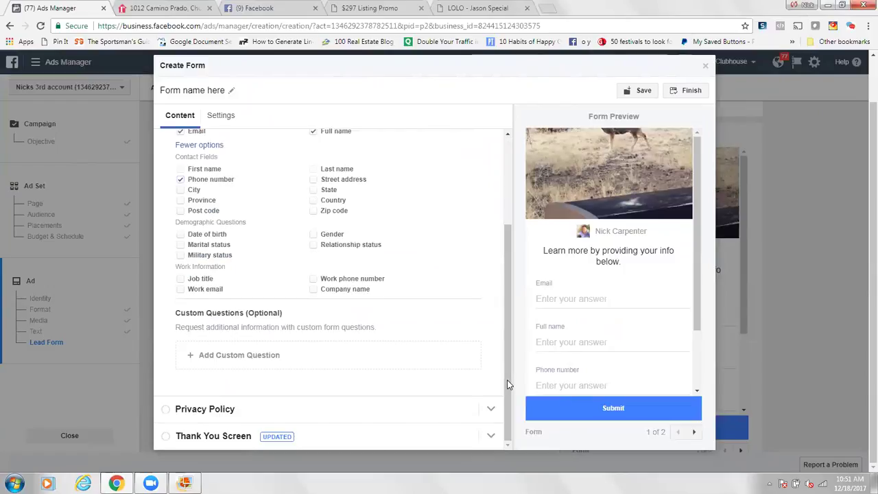
left_click(194, 410)
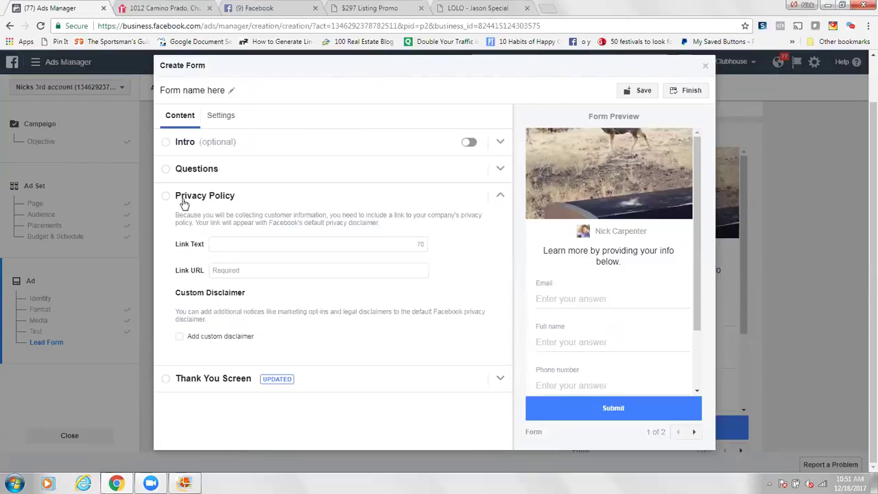
Step: Set the privacy policy link text to 'Privacy Policy' and expand the Thank You Screen settings
left_click(223, 243)
type("Privacy Policy")
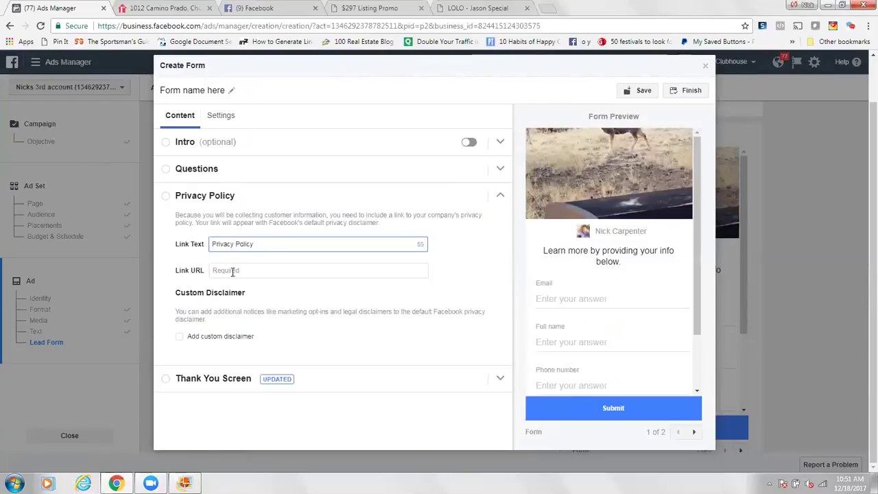
left_click(254, 270)
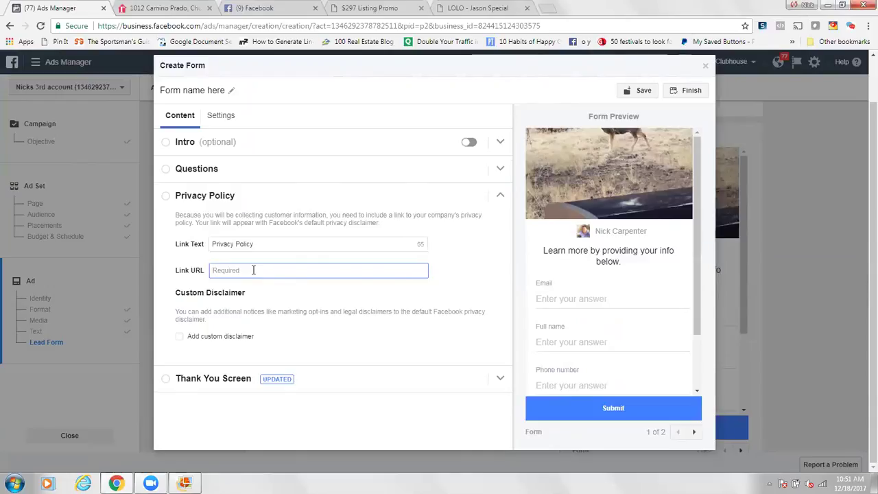
left_click(231, 384)
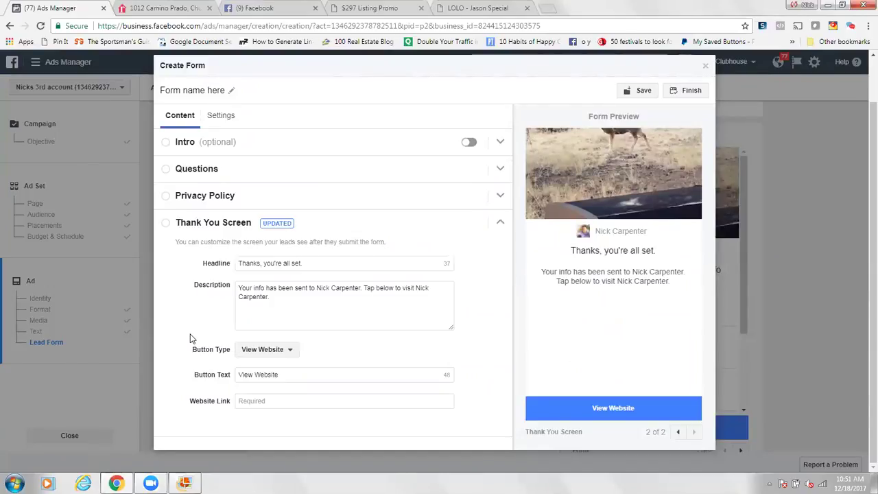
Step: Change the thank-you headline to "We'll contact you soon..." and bring up the realtor.com listing
left_click(240, 261)
triple_click(319, 257)
type("W")
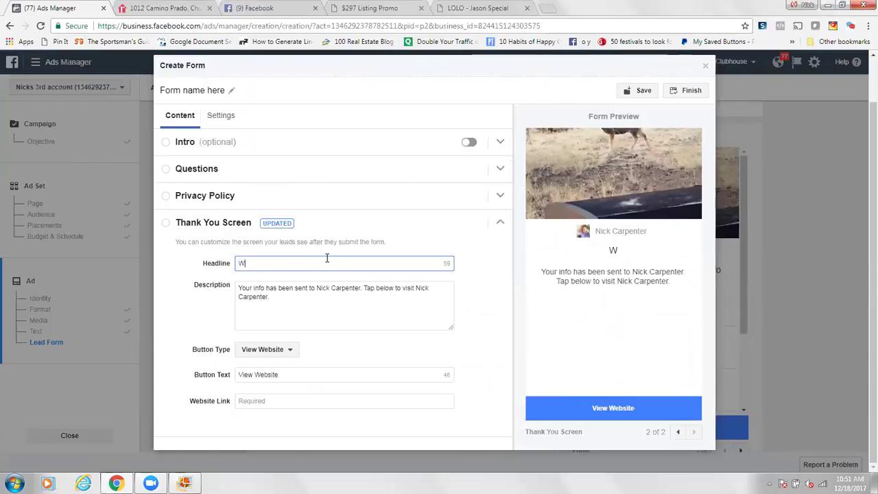
type("e'll contact you son")
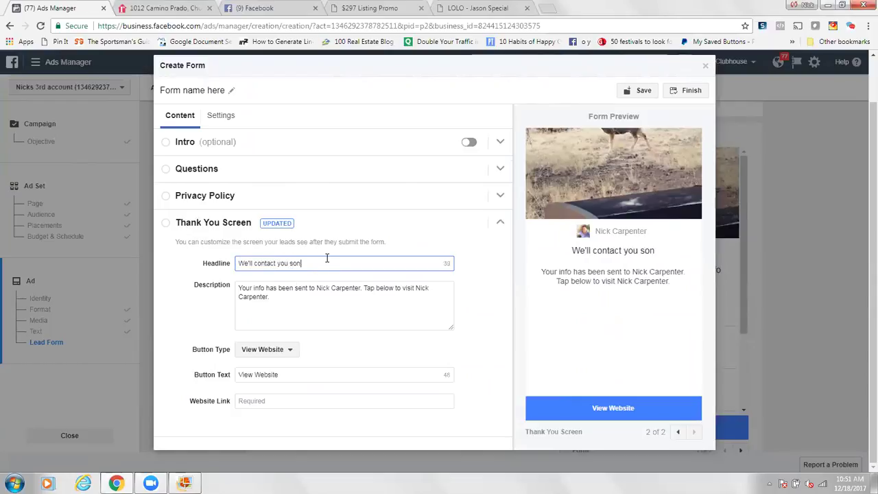
key("BackSpace")
type("on...")
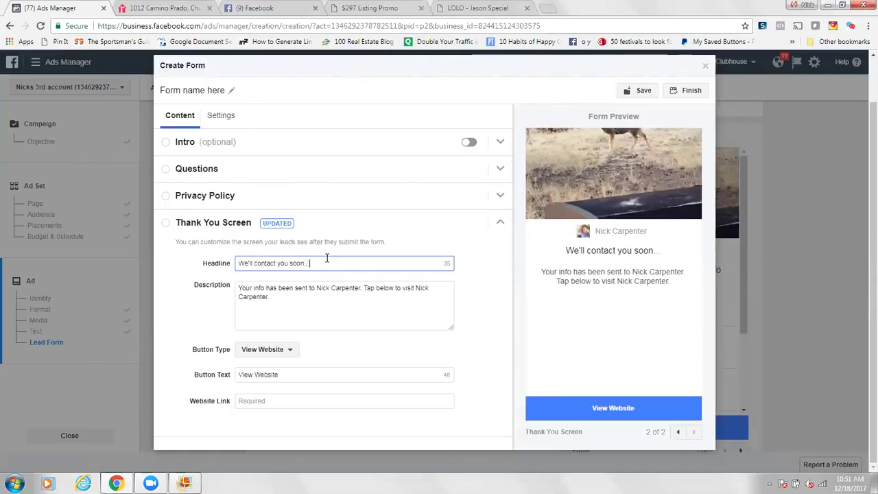
left_click(192, 325)
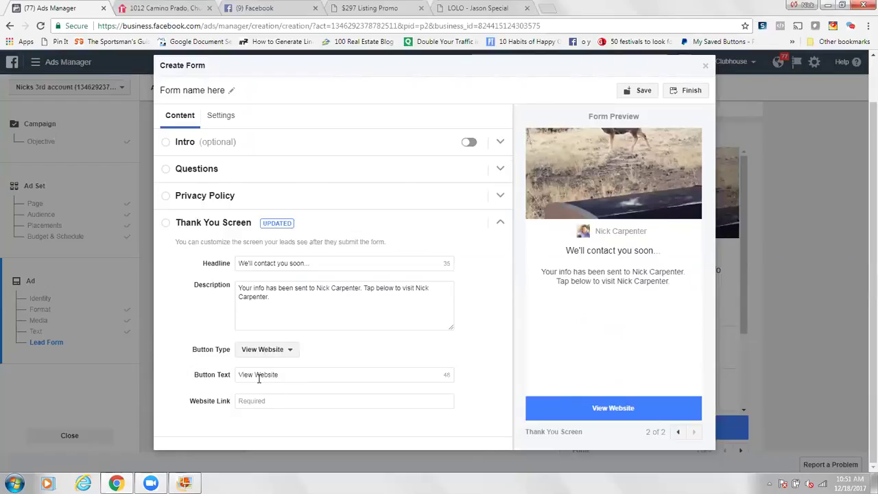
left_click(281, 400)
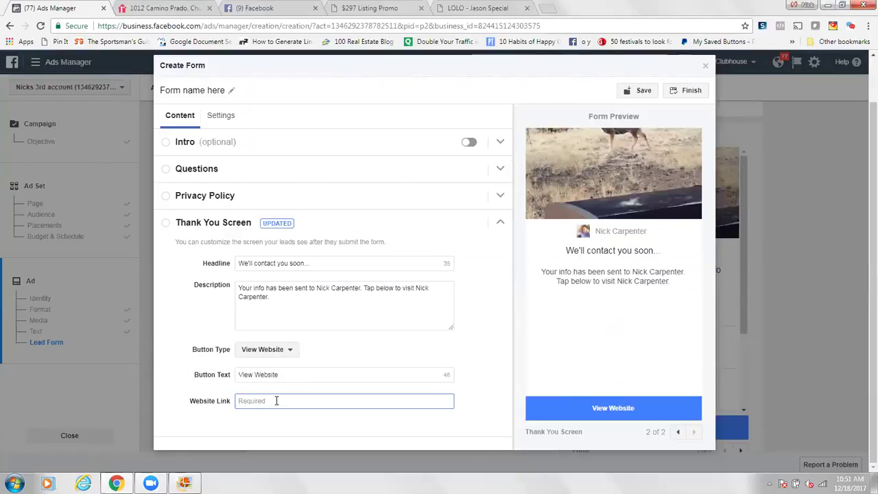
left_click(161, 8)
left_click(171, 26)
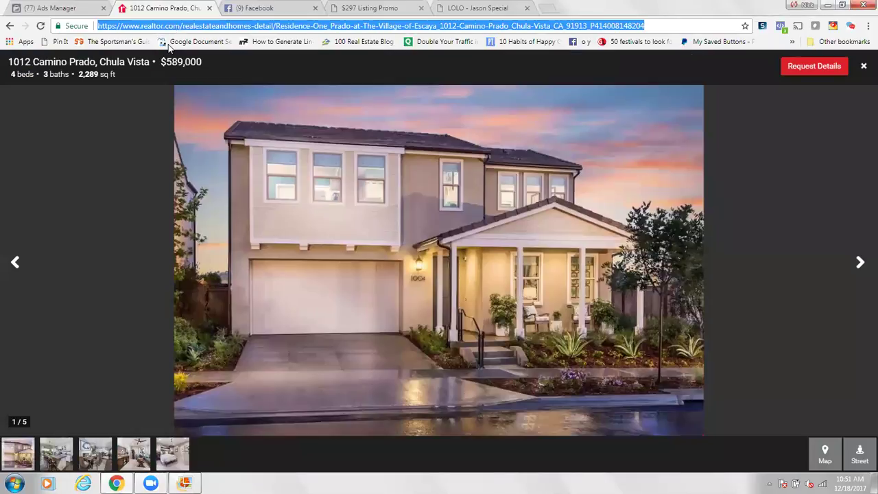
left_click(864, 69)
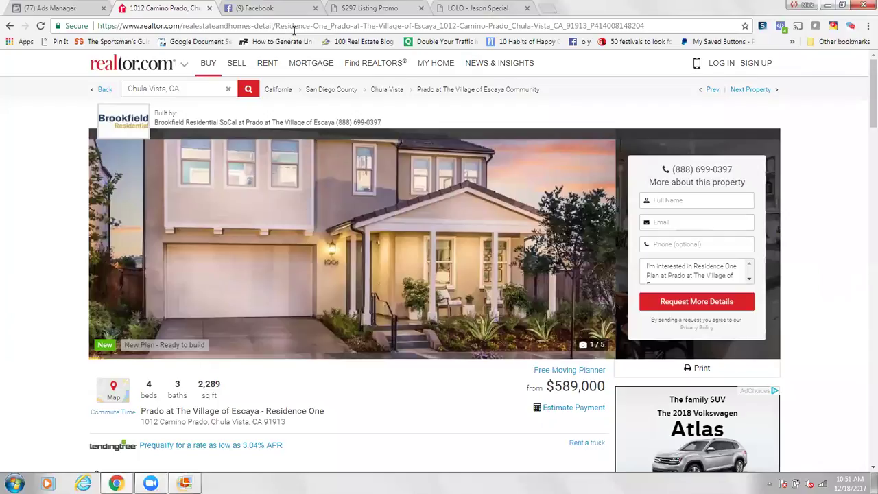
left_click(296, 29)
right_click(297, 31)
left_click(316, 69)
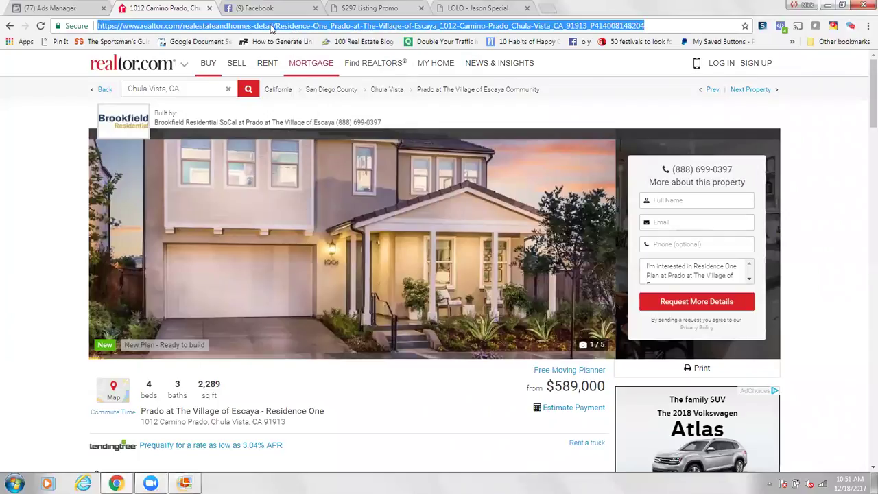
left_click(79, 13)
left_click(282, 397)
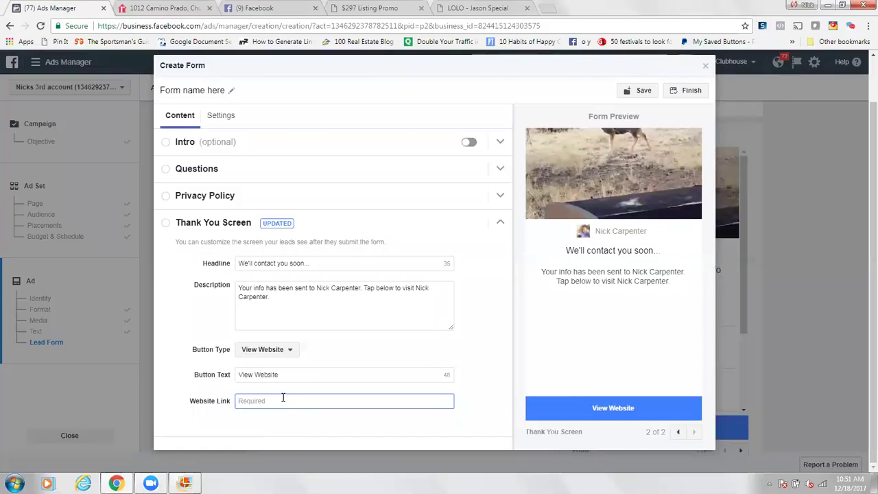
key("ctrl+v")
left_click(192, 389)
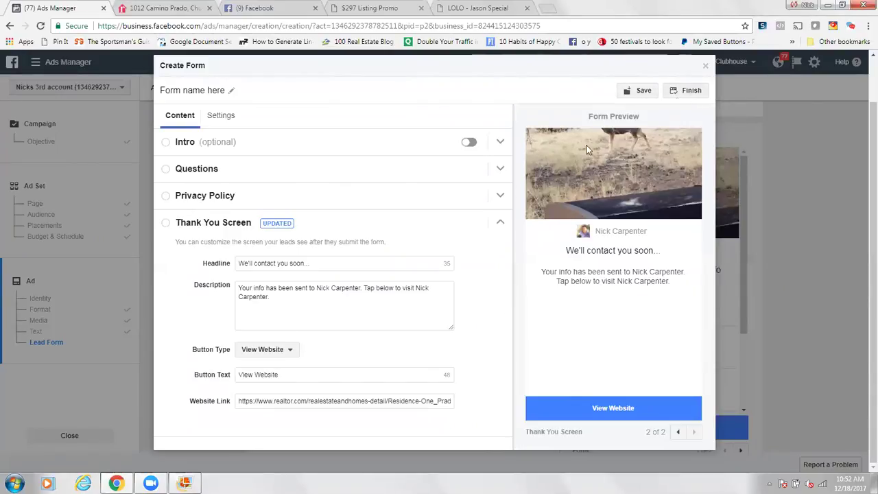
left_click(192, 198)
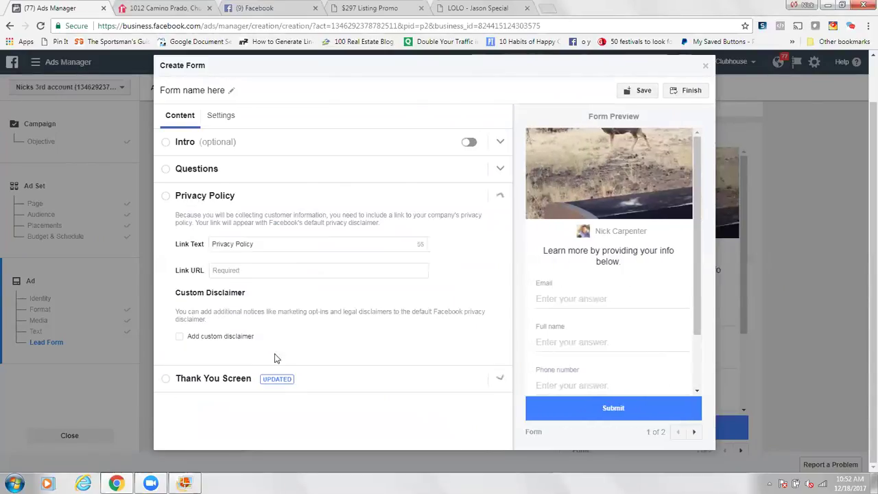
left_click(264, 270)
type("http://")
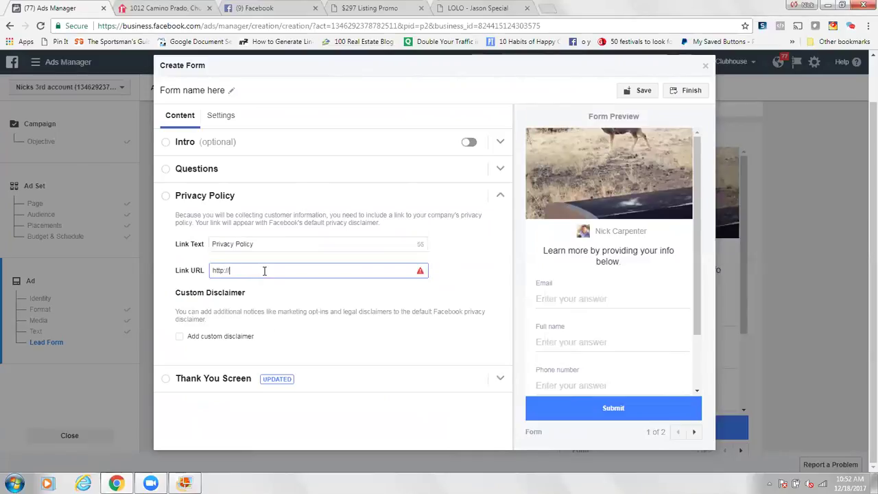
type("salesclubhouse.com/legal")
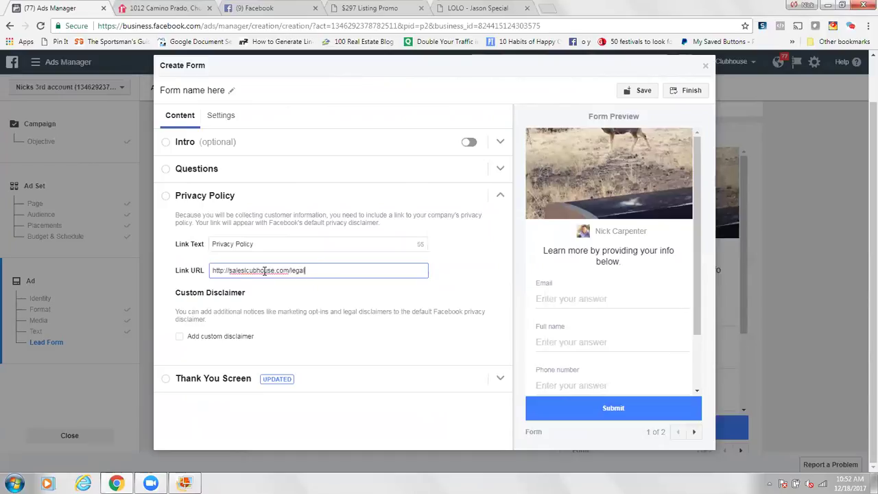
left_click(641, 90)
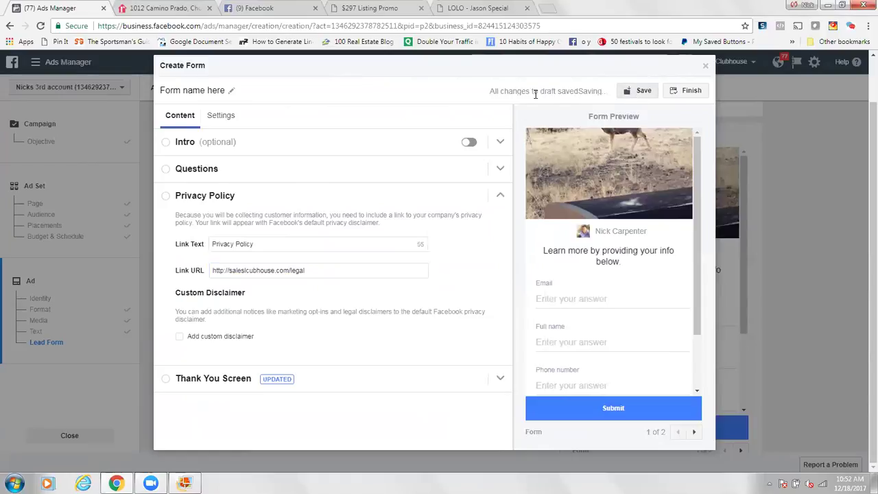
left_click(693, 92)
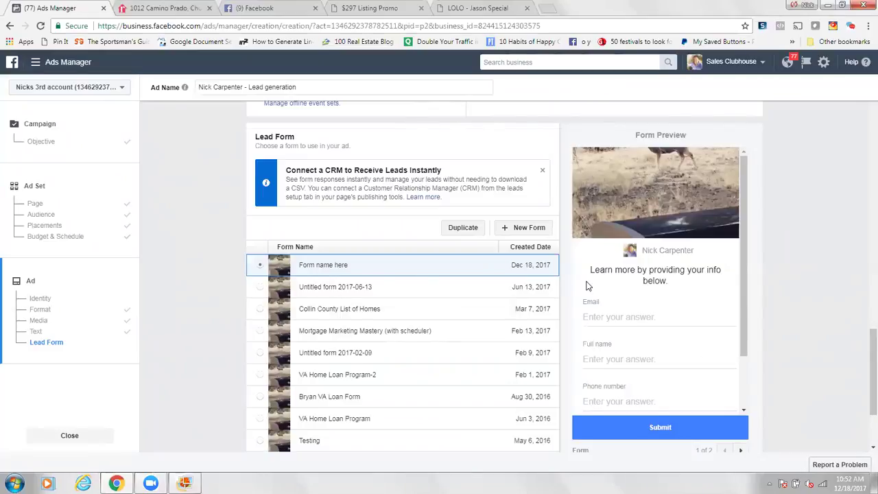
Step: Leave the unfinished ad draft through the Ads Manager menu, confirming Leave this Page
scroll(818, 432, "down", 2)
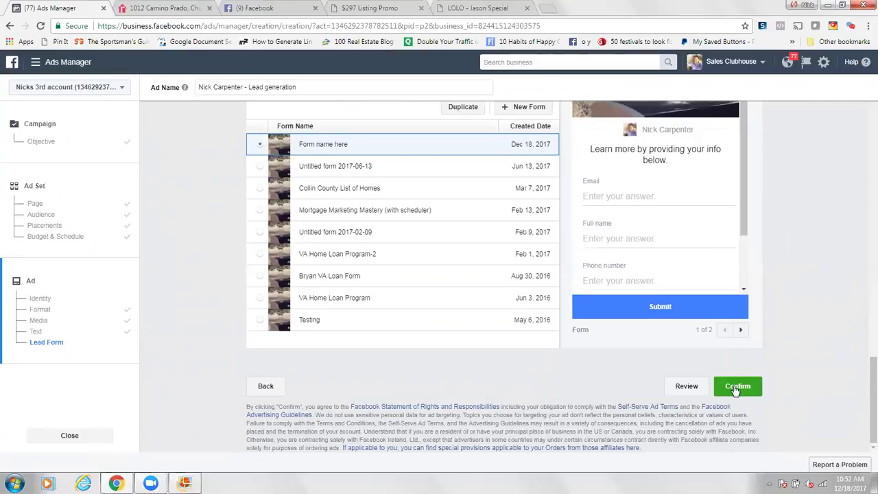
left_click(34, 63)
left_click(31, 119)
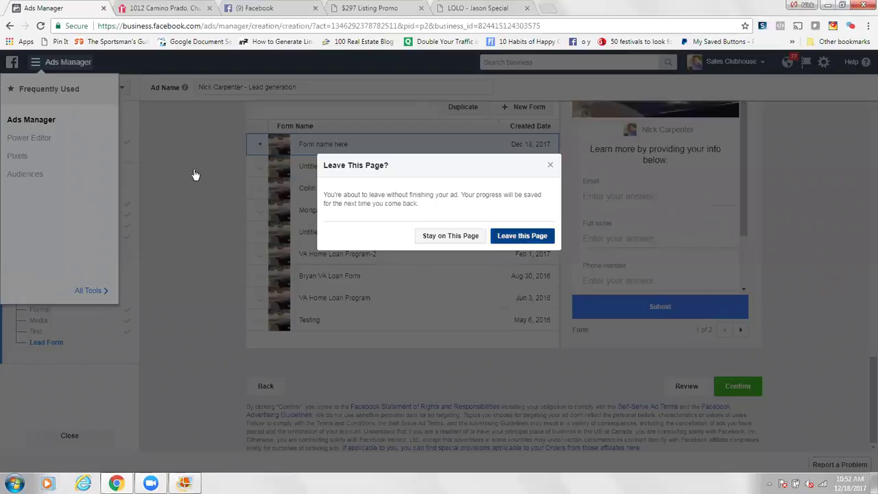
key("Return")
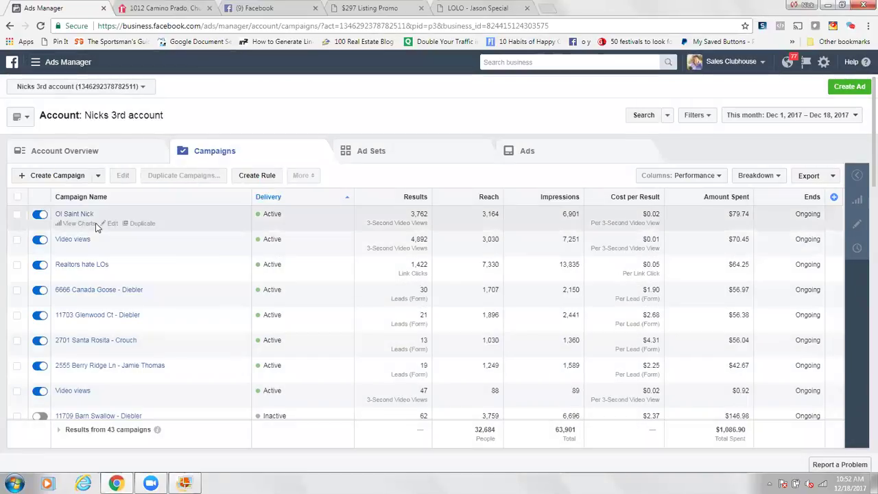
Step: Open the preview of the Video views ad in Ol Saint Nick's US 18+ ad set
left_click(61, 217)
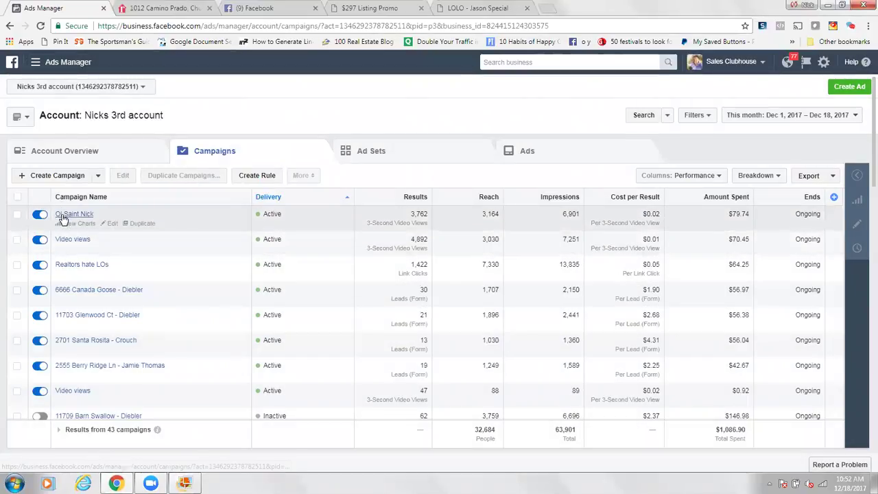
left_click(63, 217)
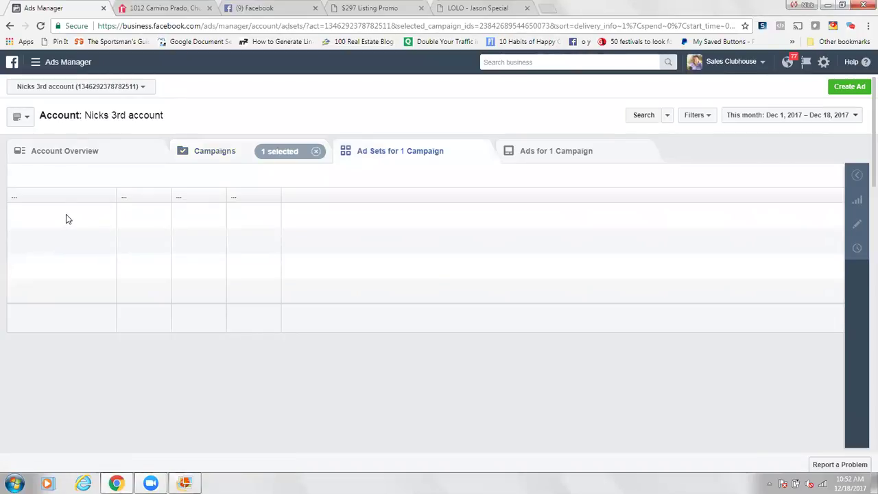
left_click(62, 224)
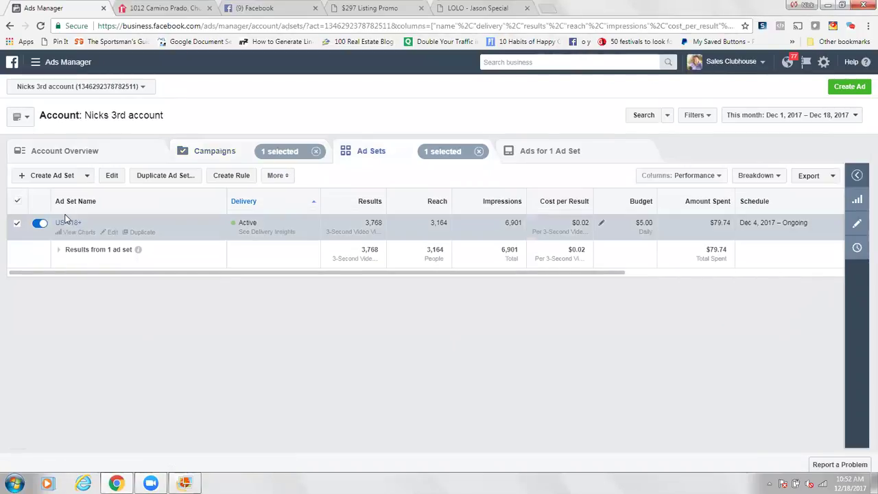
left_click(62, 224)
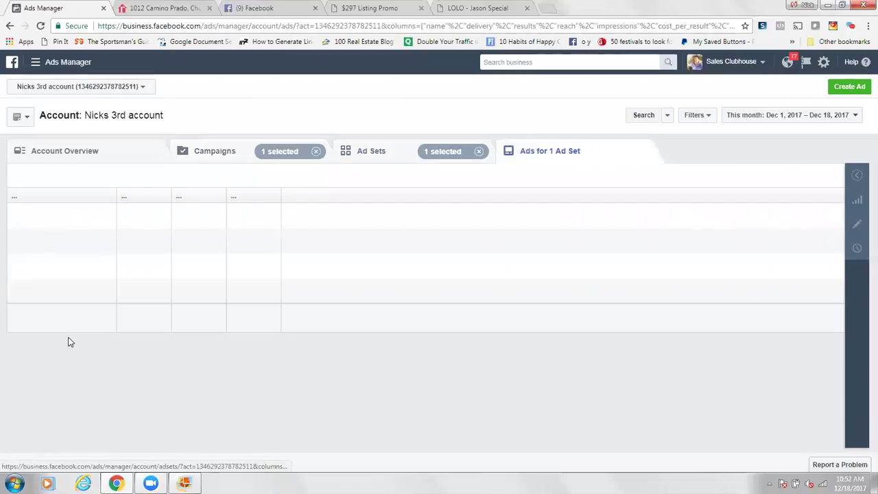
mouse_move(19, 231)
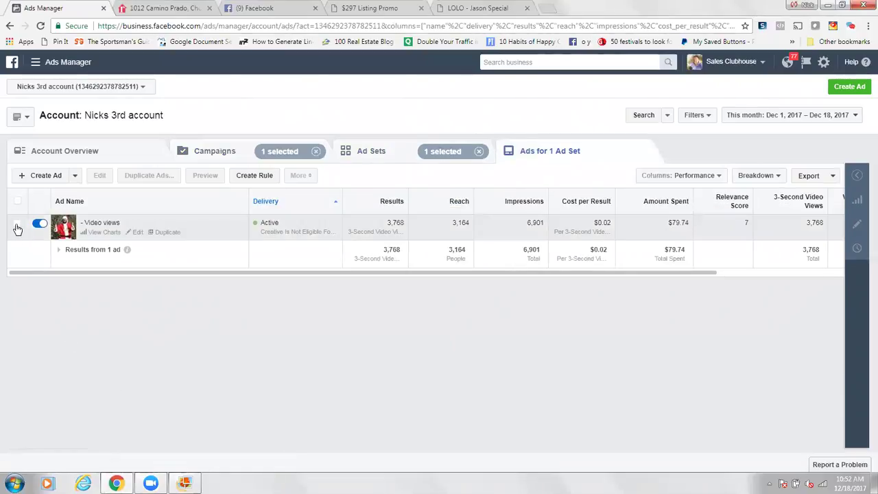
left_click(18, 228)
left_click(204, 175)
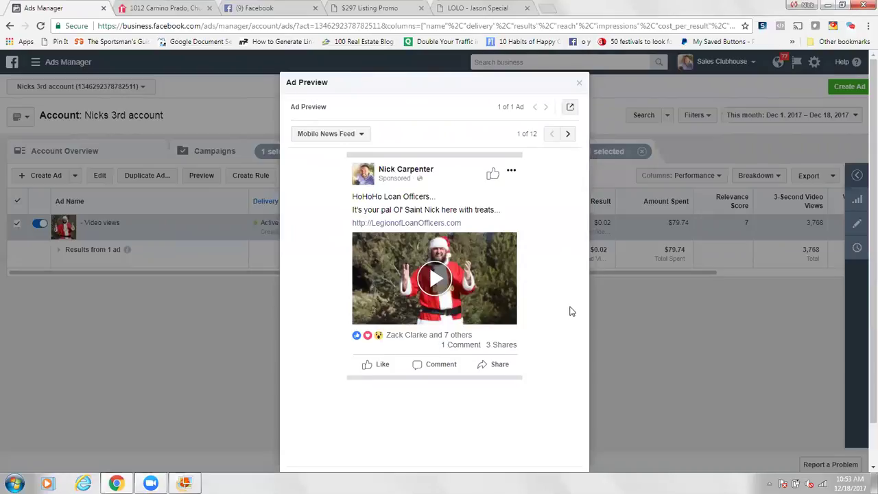
Step: Send the ad preview as a notification to Facebook on the phone
left_click(570, 108)
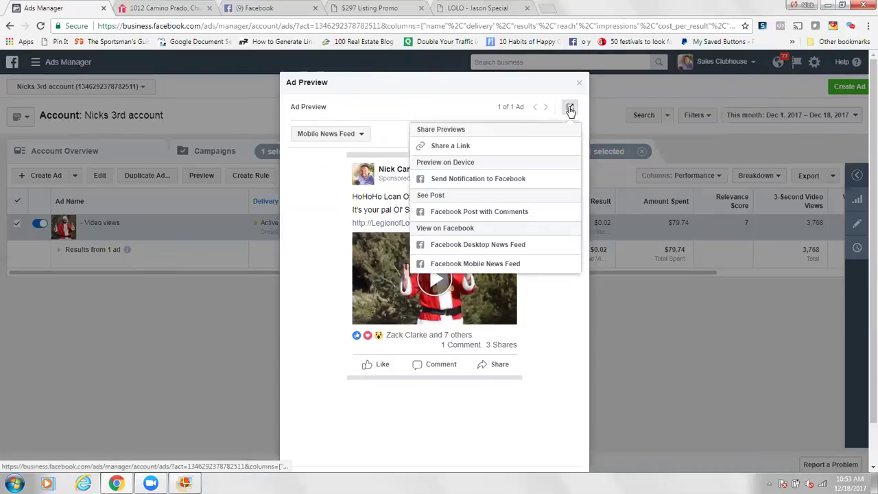
left_click(477, 180)
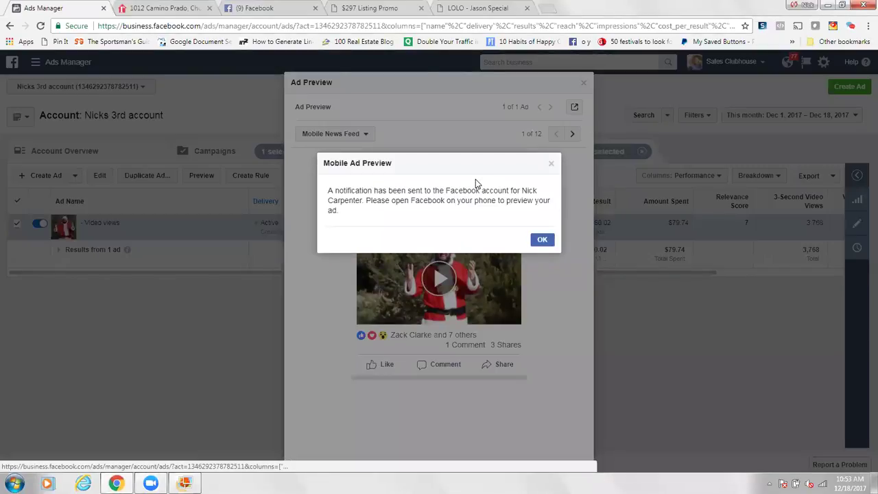
left_click(541, 241)
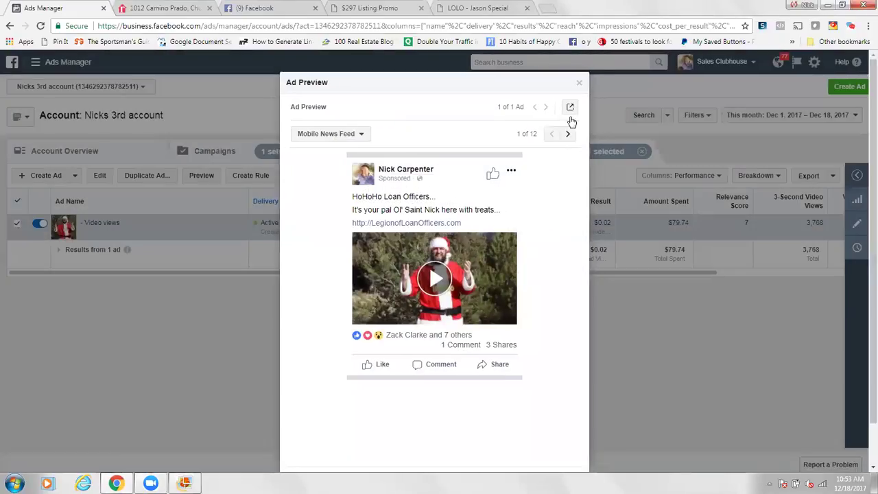